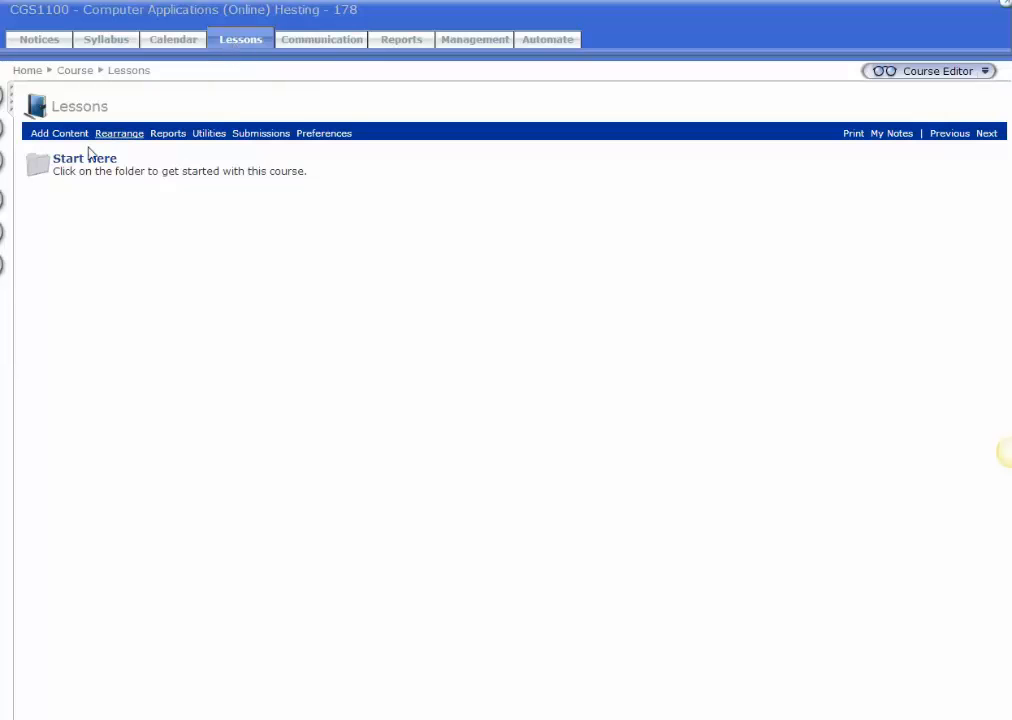
Open the Start Here folder's automation settings and launch the Action Editor for its current actions
{"action": "mouse_move", "coordinate": [78, 164]}
{"action": "mouse_move", "coordinate": [68, 185]}
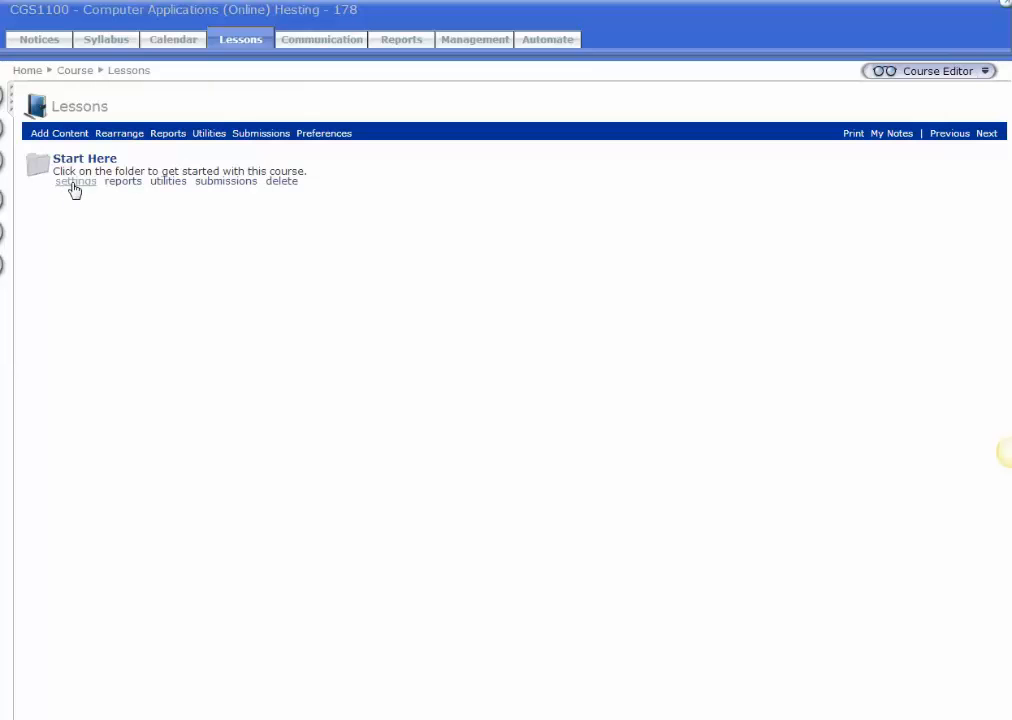
{"action": "left_click", "coordinate": [72, 184]}
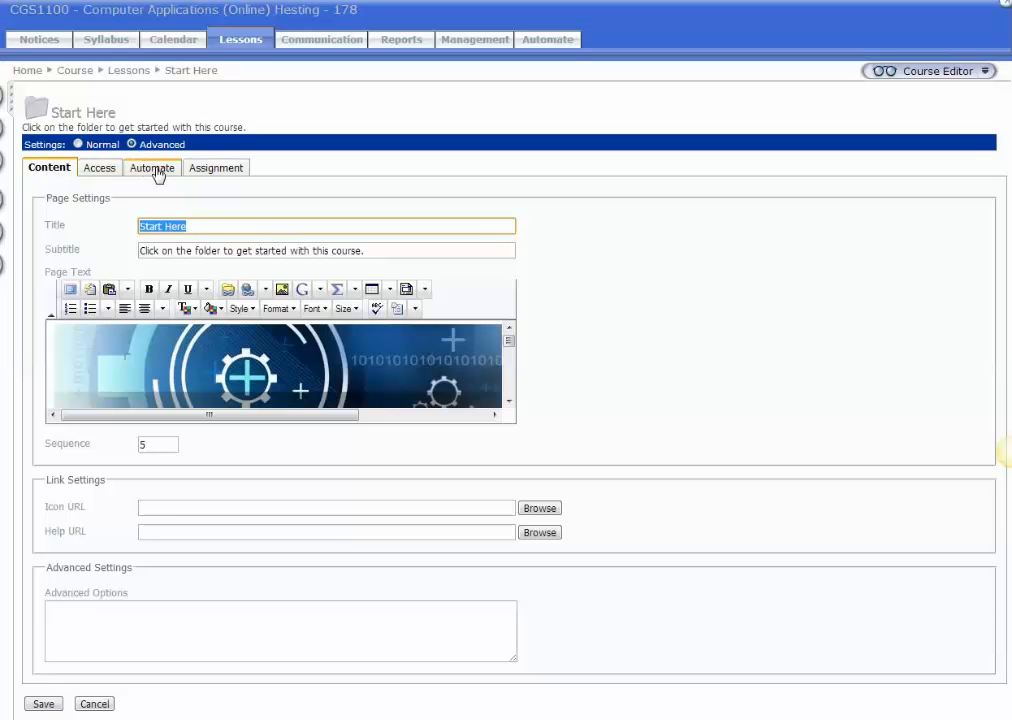
{"action": "left_click", "coordinate": [157, 172]}
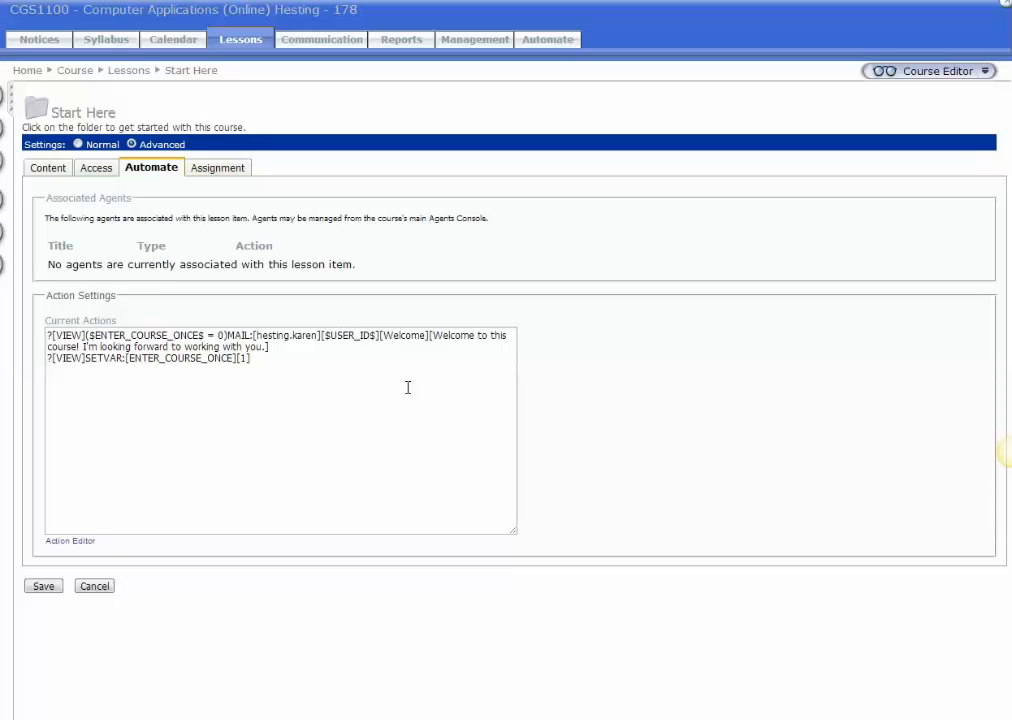
{"action": "left_click", "coordinate": [78, 541]}
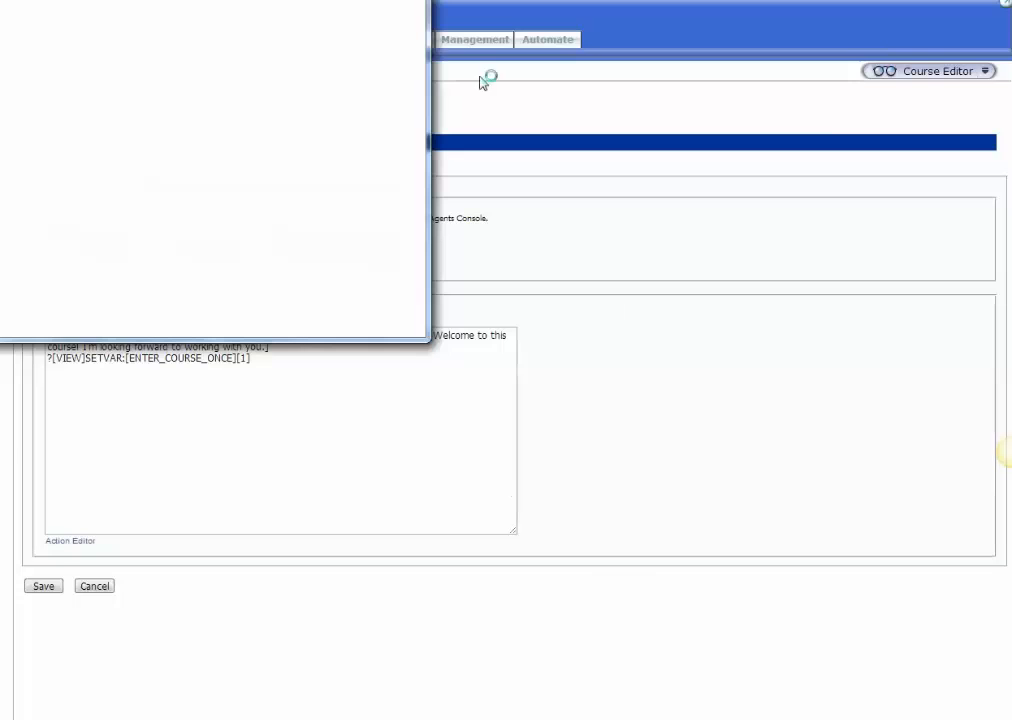
{"action": "left_click_drag", "start_coordinate": [274, 0], "coordinate": [365, 173]}
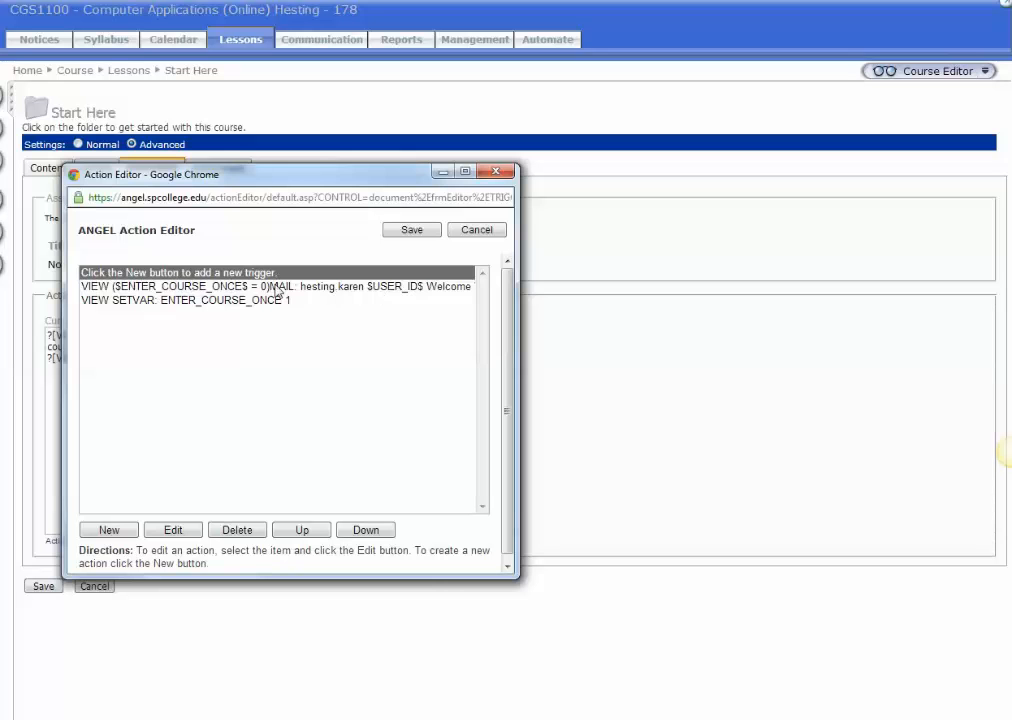
Open the existing welcome mail action to view its Mail (Internal) settings, and leave it without saving
{"action": "left_click", "coordinate": [339, 287]}
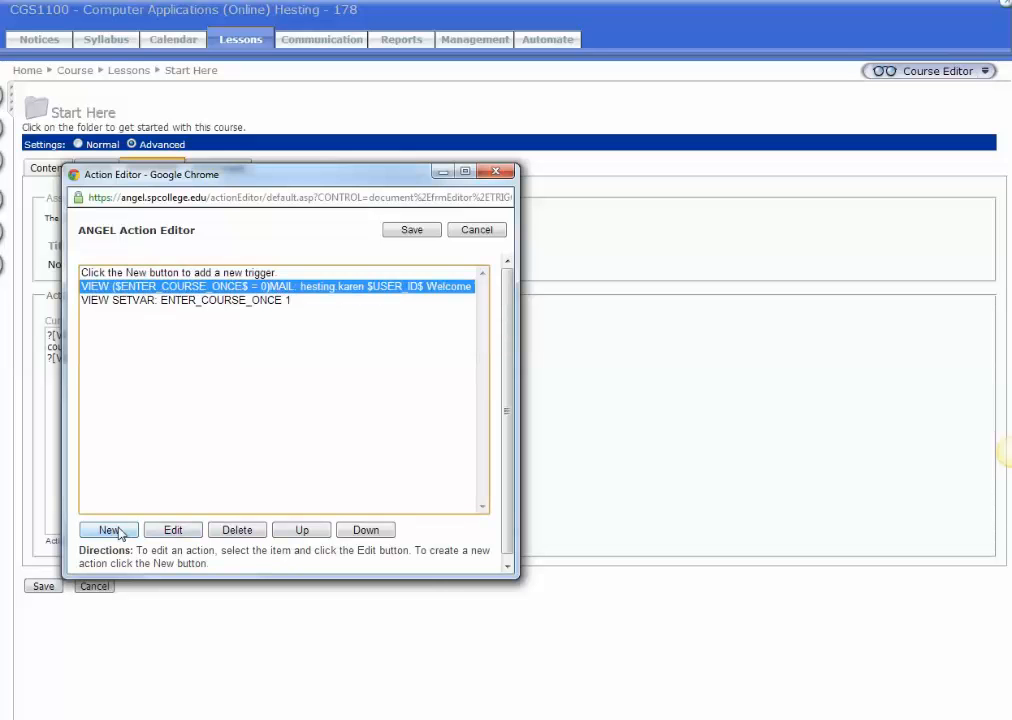
{"action": "left_click", "coordinate": [176, 531]}
{"action": "left_click", "coordinate": [177, 534]}
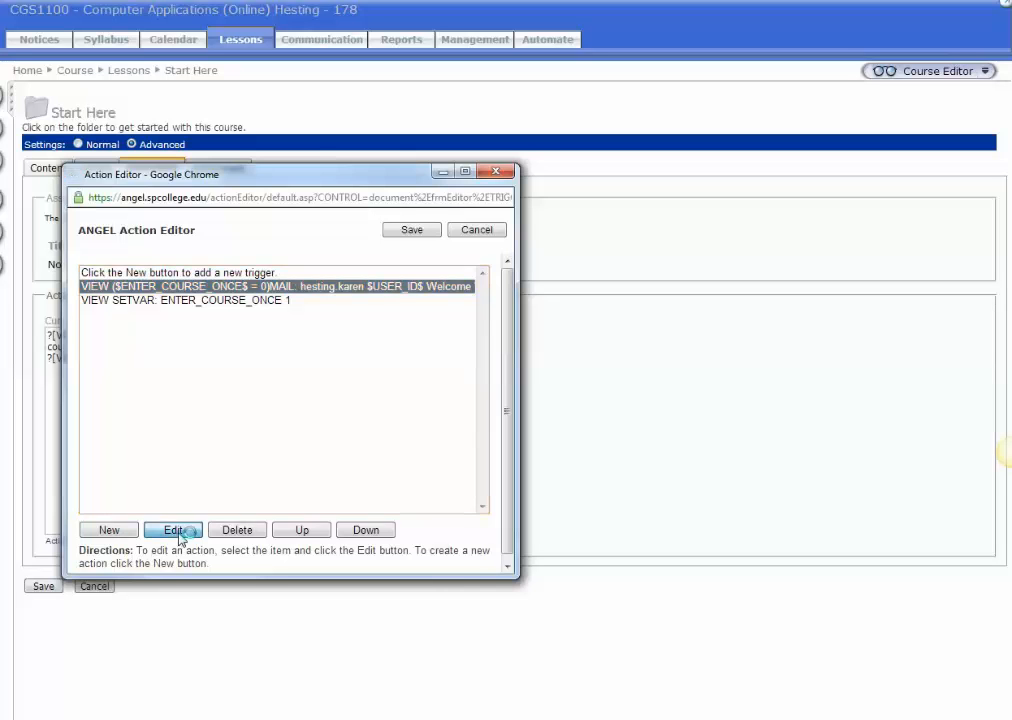
{"action": "left_click_drag", "start_coordinate": [377, 180], "coordinate": [380, 107]}
{"action": "left_click_drag", "start_coordinate": [519, 505], "coordinate": [576, 557]}
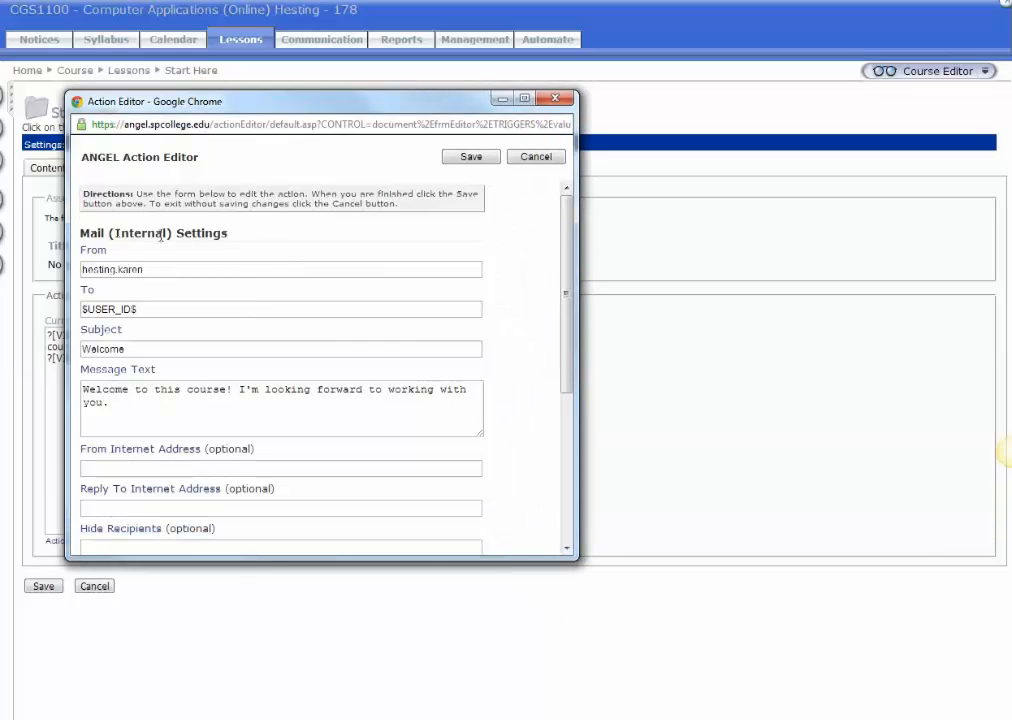
{"action": "left_click", "coordinate": [536, 157]}
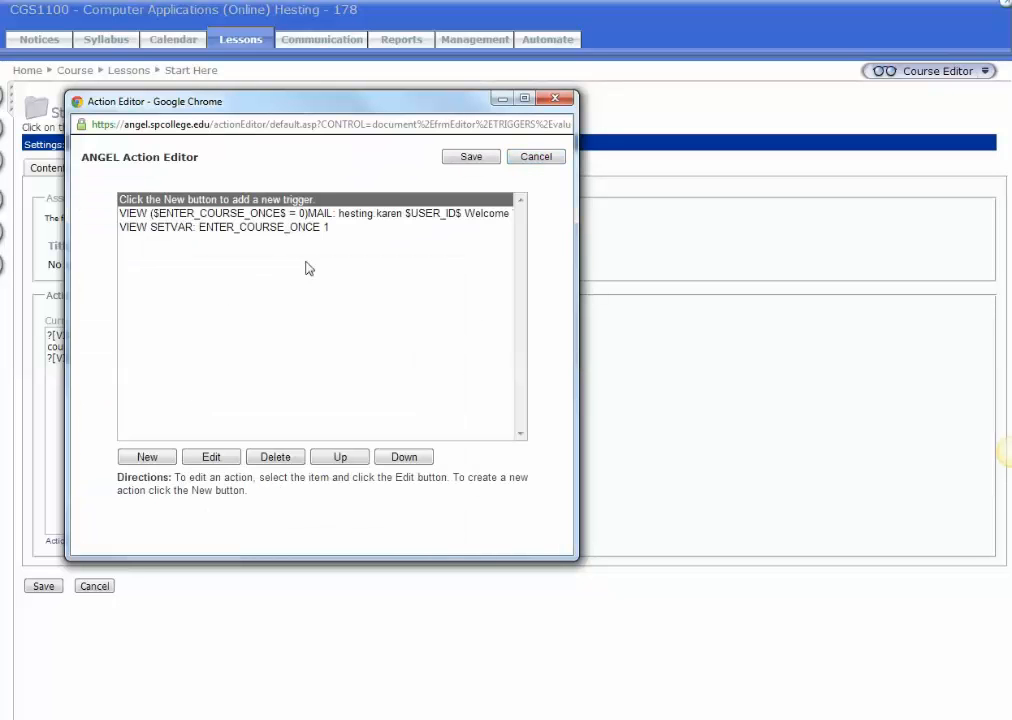
View the blank form for a new Mail (Internal) action and leave it without adding anything
{"action": "left_click", "coordinate": [142, 457]}
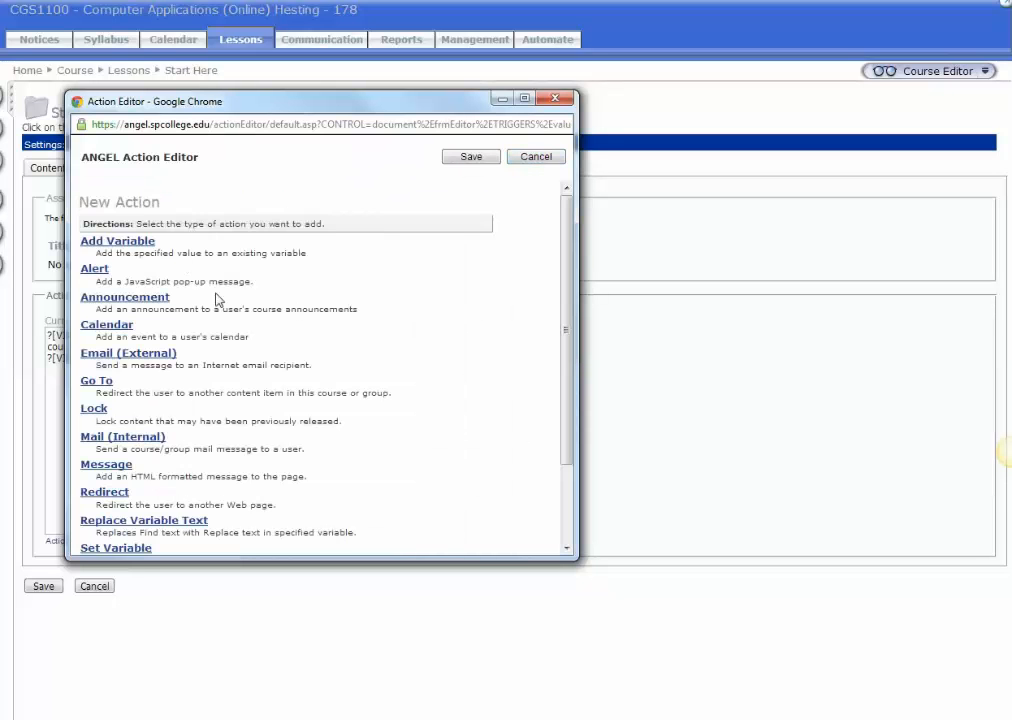
{"action": "left_click", "coordinate": [105, 437]}
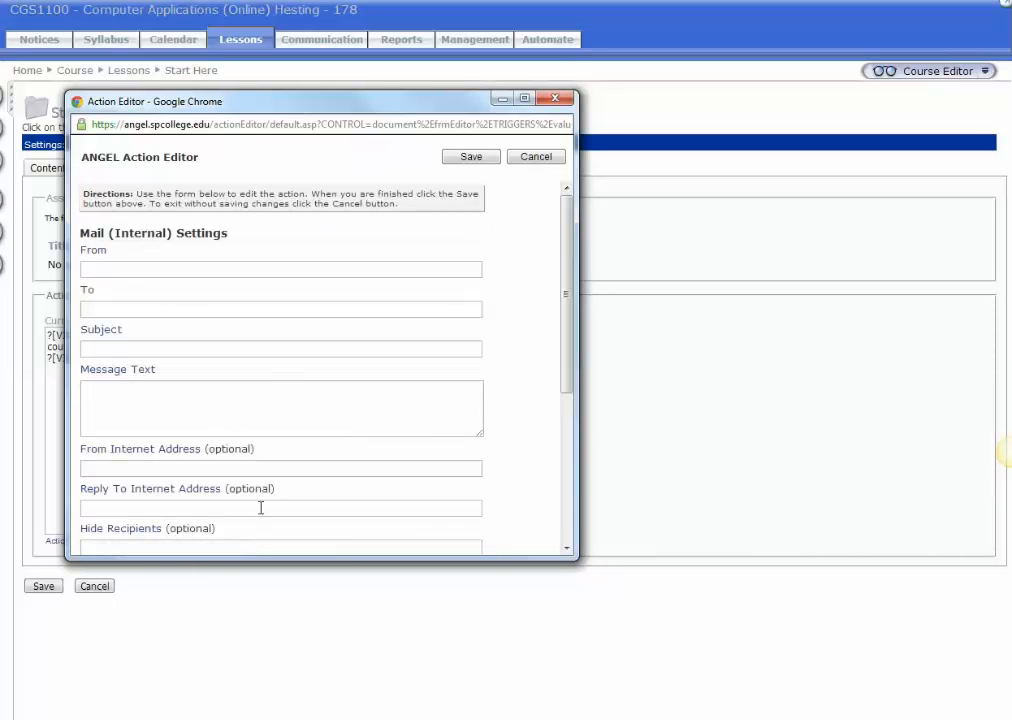
{"action": "left_click", "coordinate": [538, 157]}
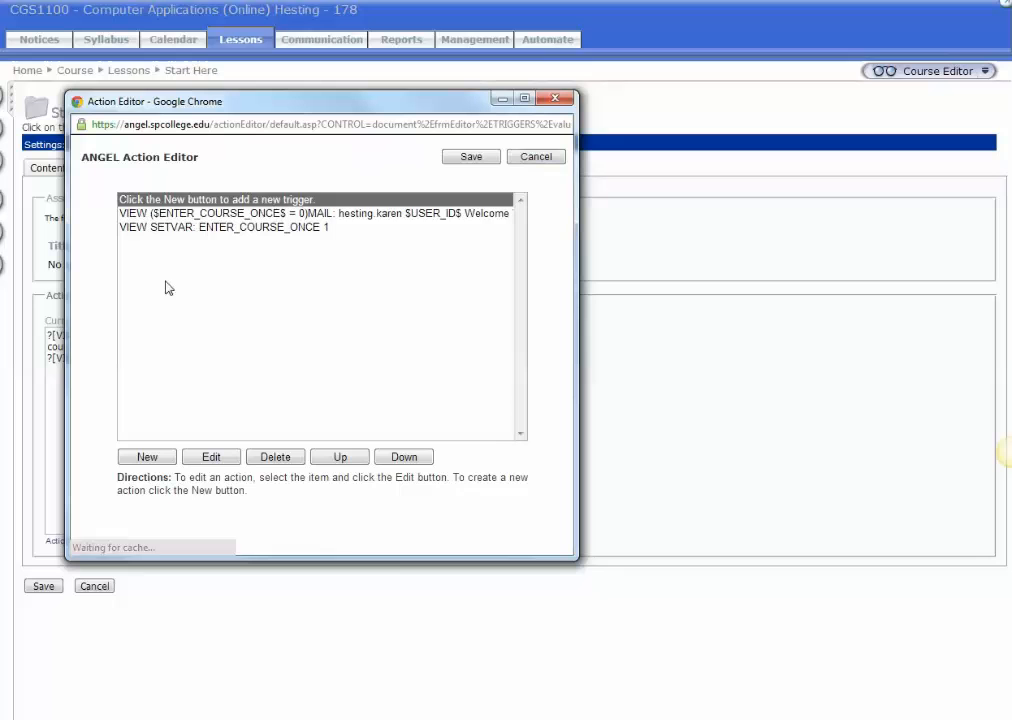
Reopen the welcome mail action and examine its sender and the $USER_ID$ recipient variable
{"action": "left_click", "coordinate": [172, 215]}
{"action": "left_click", "coordinate": [218, 460]}
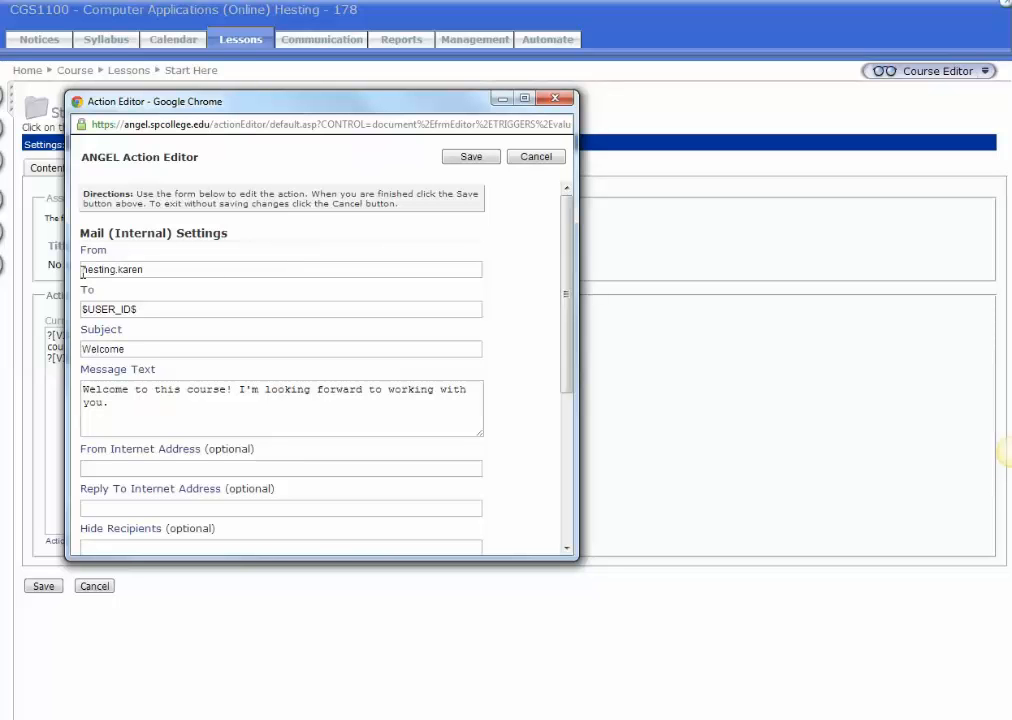
{"action": "mouse_move", "coordinate": [83, 270]}
{"action": "left_mouse_down"}
{"action": "mouse_move", "coordinate": [166, 270]}
{"action": "mouse_move", "coordinate": [80, 270]}
{"action": "left_mouse_up"}
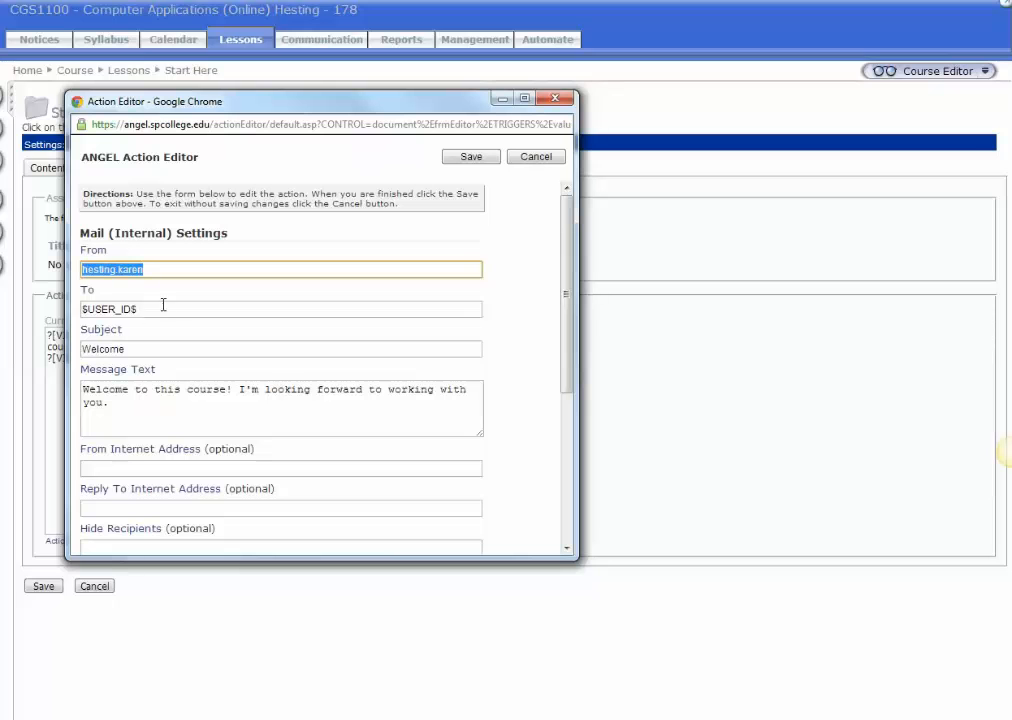
{"action": "left_click_drag", "start_coordinate": [163, 305], "coordinate": [83, 309]}
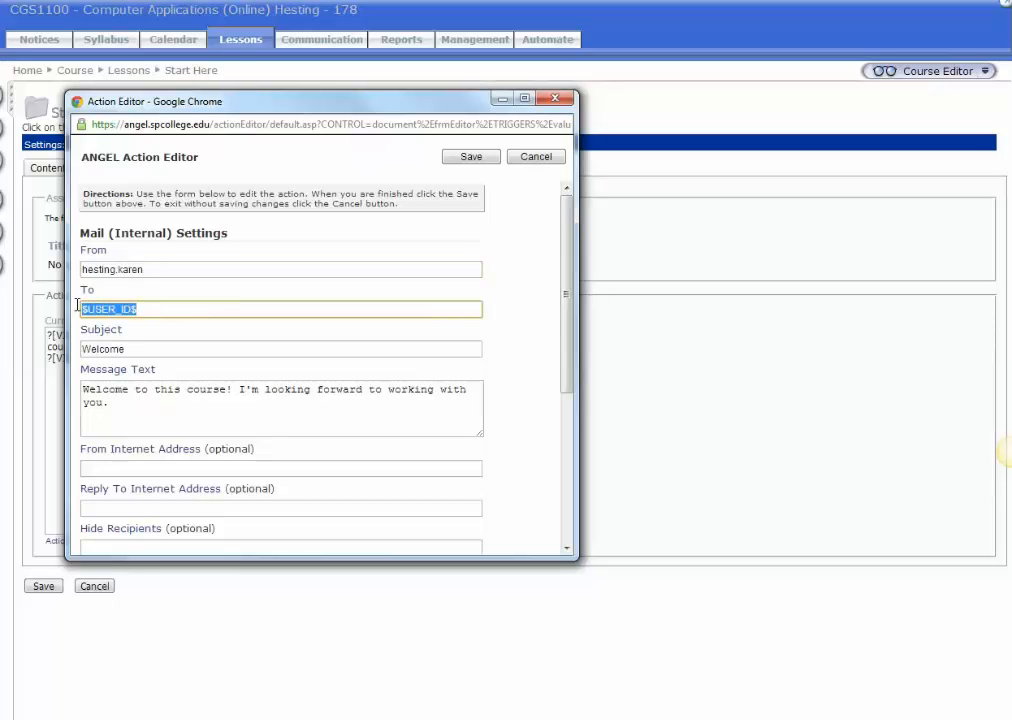
{"action": "left_click", "coordinate": [139, 309]}
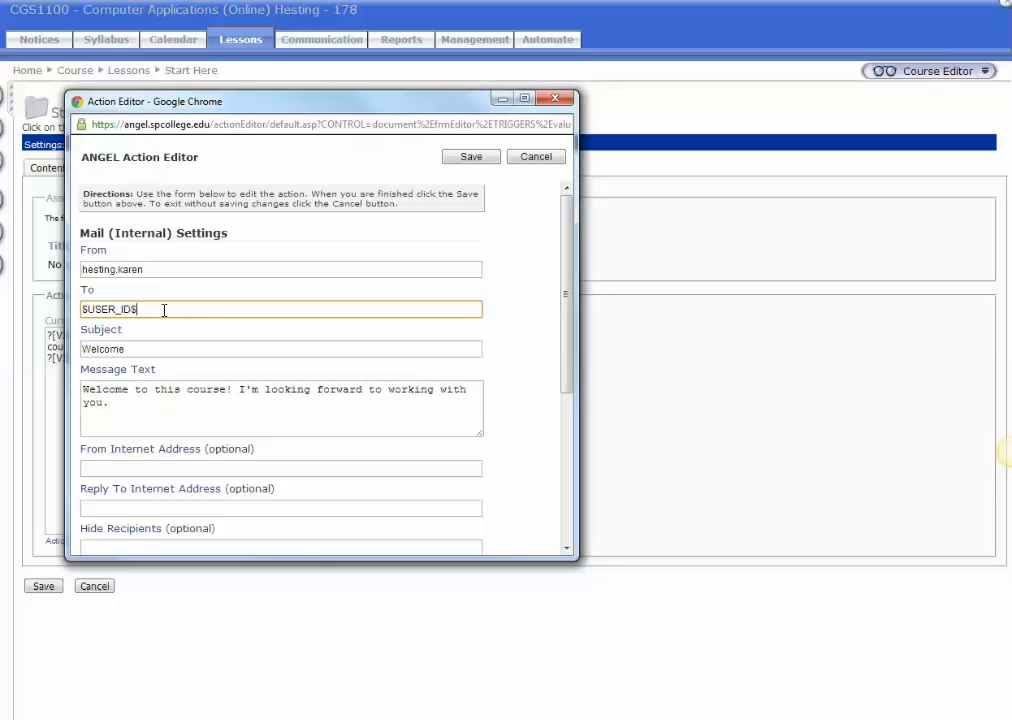
{"action": "left_click_drag", "start_coordinate": [164, 311], "coordinate": [78, 309]}
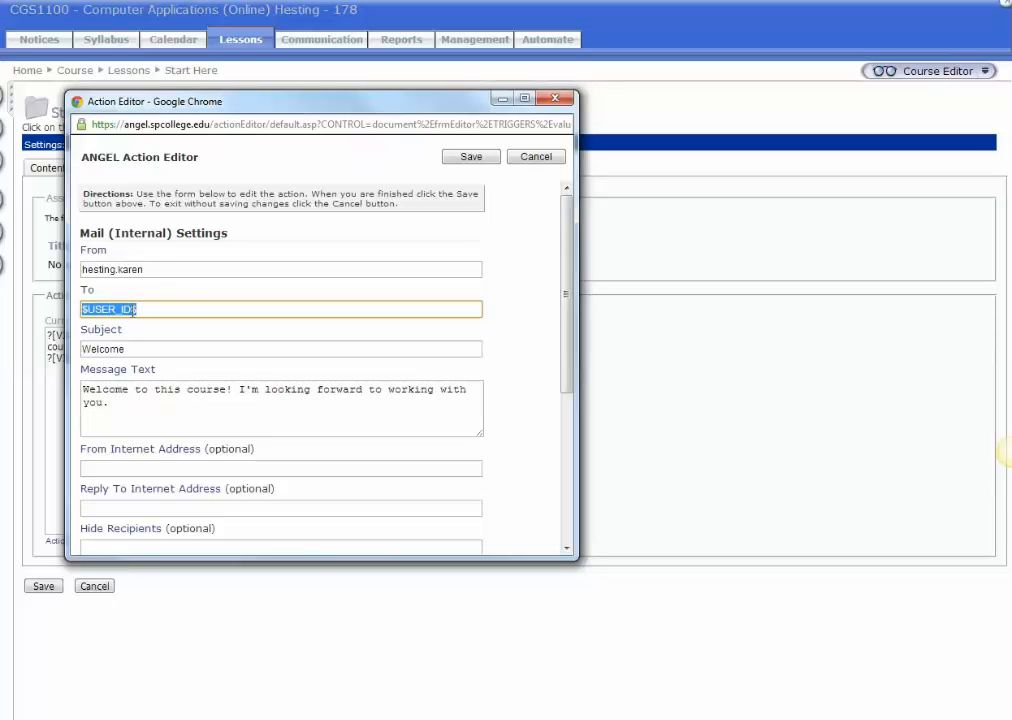
{"action": "left_click", "coordinate": [86, 309]}
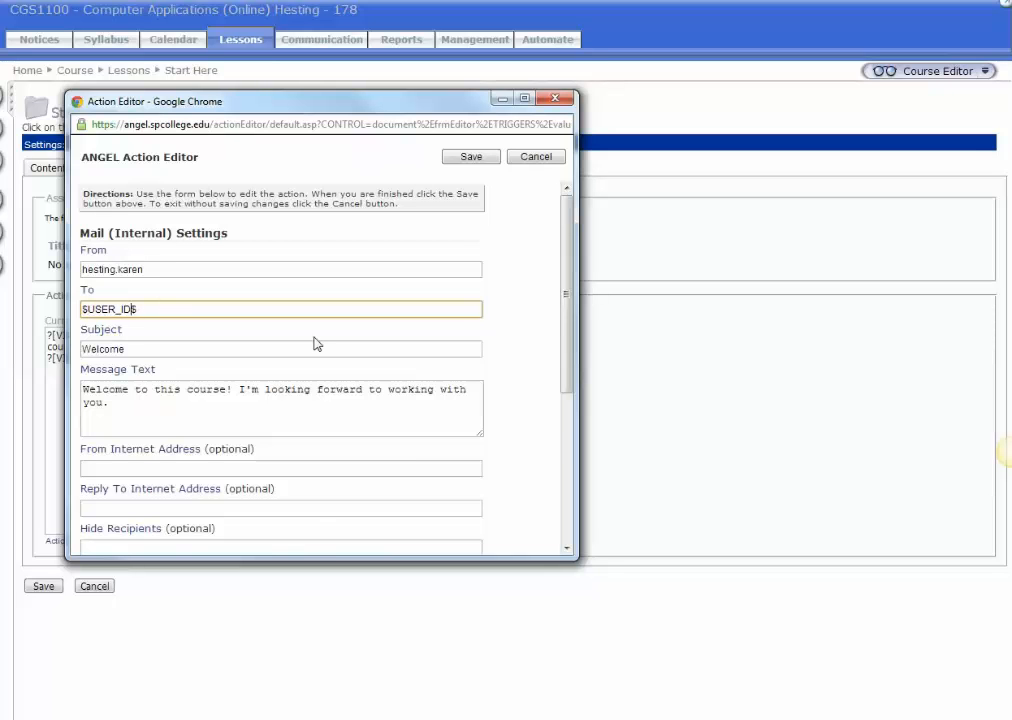
Examine the welcome mail's message text, optional address and format fields, and event settings
{"action": "scroll", "coordinate": [314, 340], "scroll_direction": "down", "scroll_amount": 2}
{"action": "scroll", "coordinate": [181, 230], "scroll_direction": "up", "scroll_amount": 1}
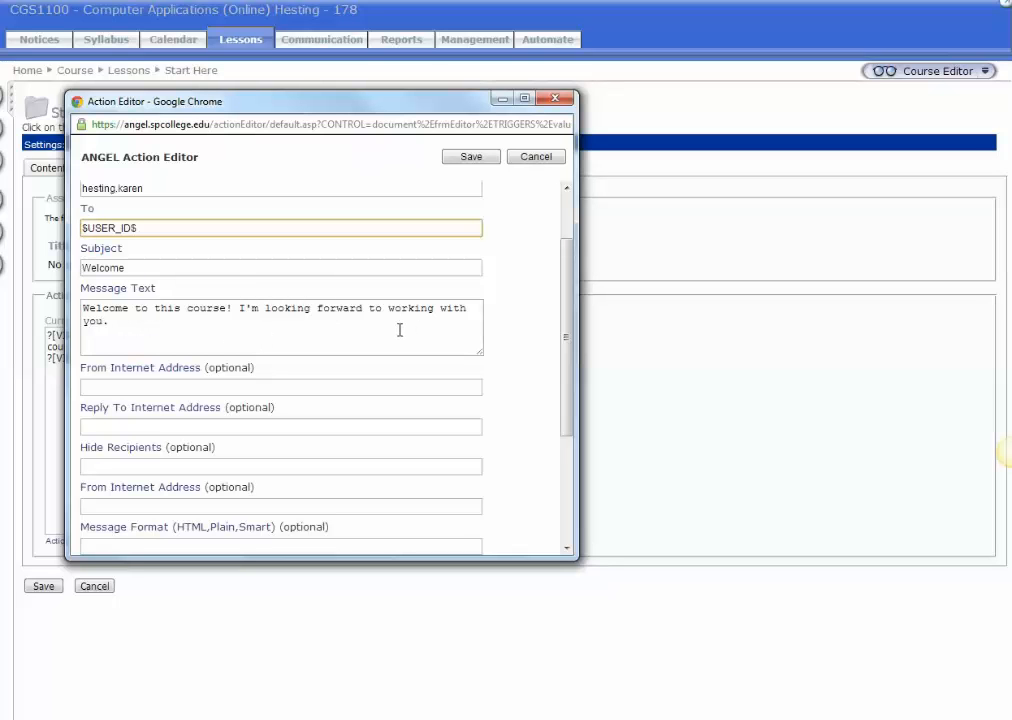
{"action": "left_click", "coordinate": [142, 320]}
{"action": "scroll", "coordinate": [141, 330], "scroll_direction": "down", "scroll_amount": 1}
{"action": "scroll", "coordinate": [142, 330], "scroll_direction": "up", "scroll_amount": 1}
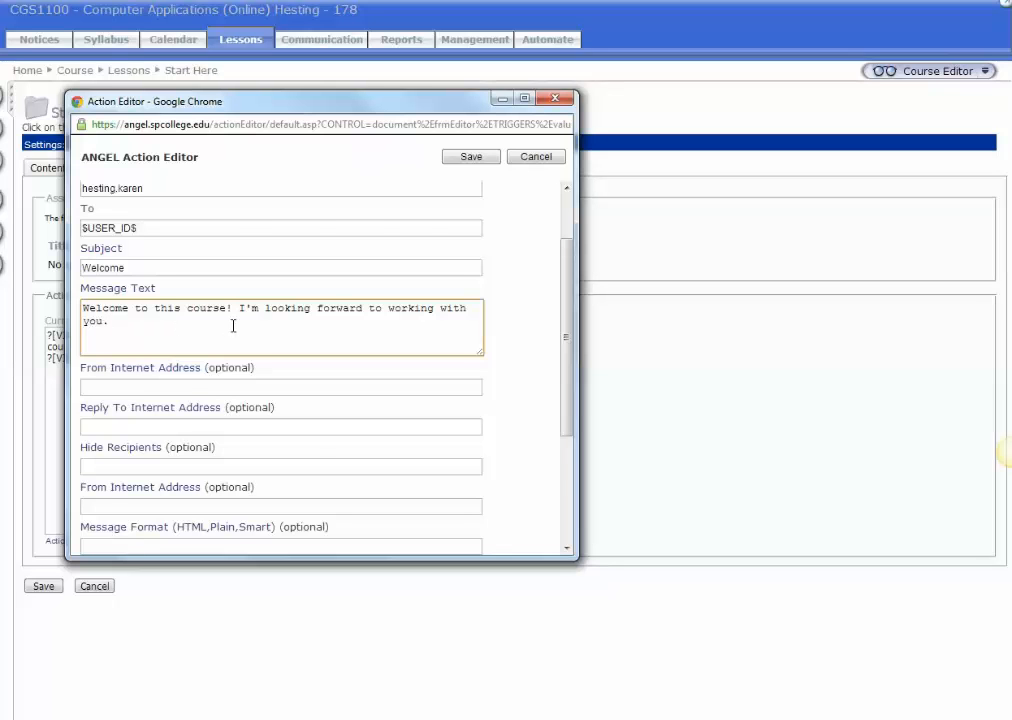
{"action": "scroll", "coordinate": [233, 326], "scroll_direction": "down", "scroll_amount": 1}
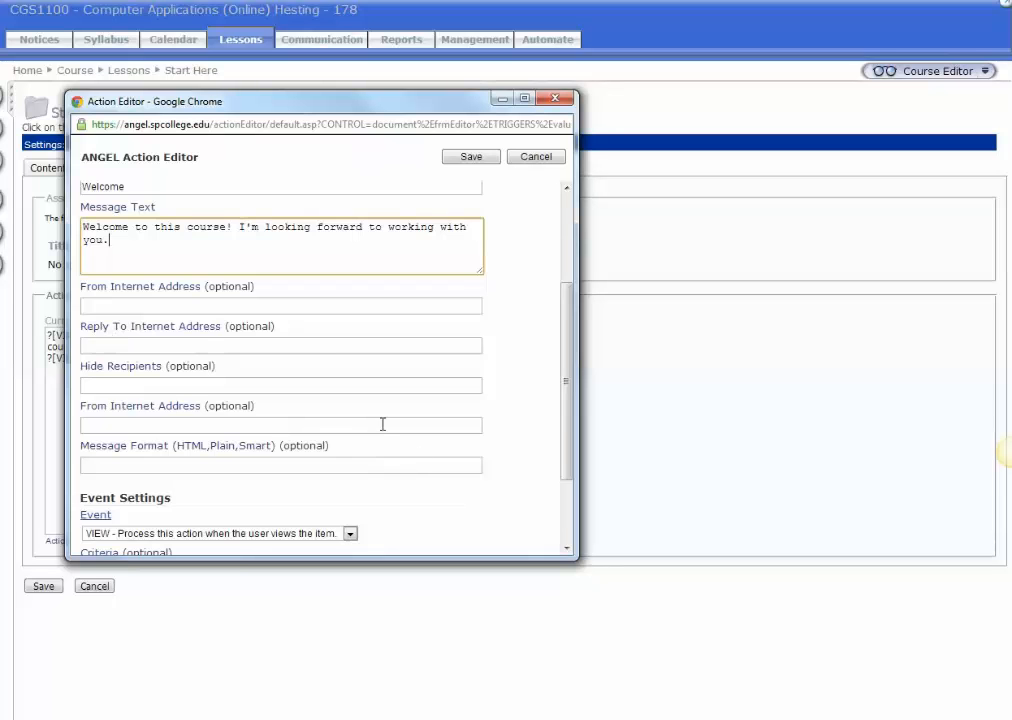
{"action": "scroll", "coordinate": [382, 424], "scroll_direction": "down", "scroll_amount": 2}
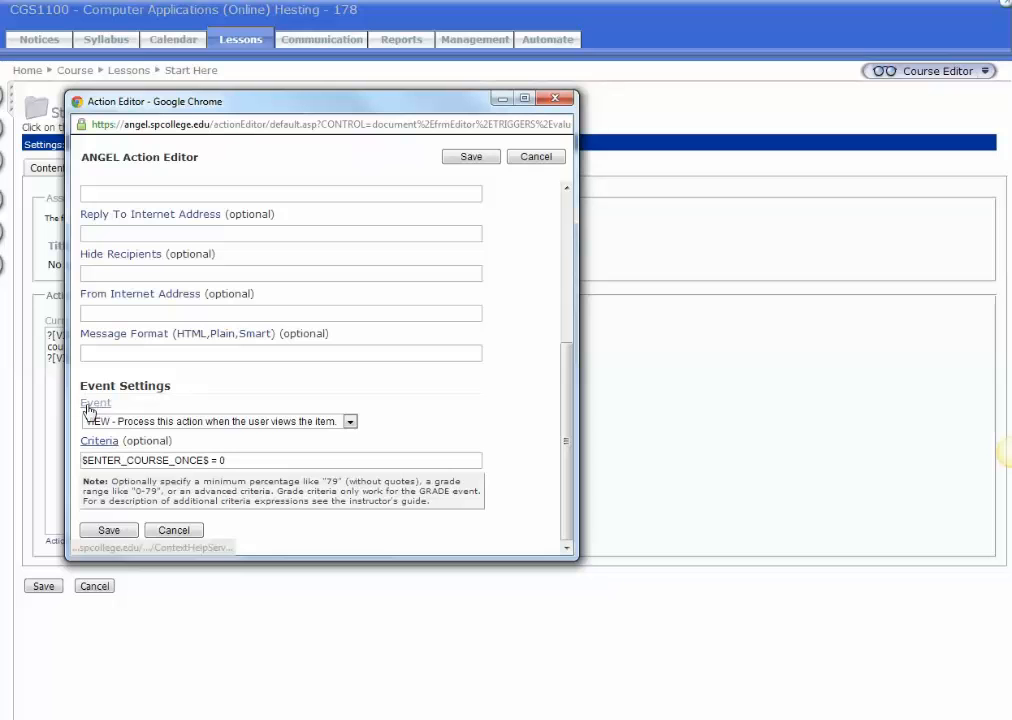
Check the event options for the mail action, keep VIEW, and save the action
{"action": "left_click", "coordinate": [350, 422]}
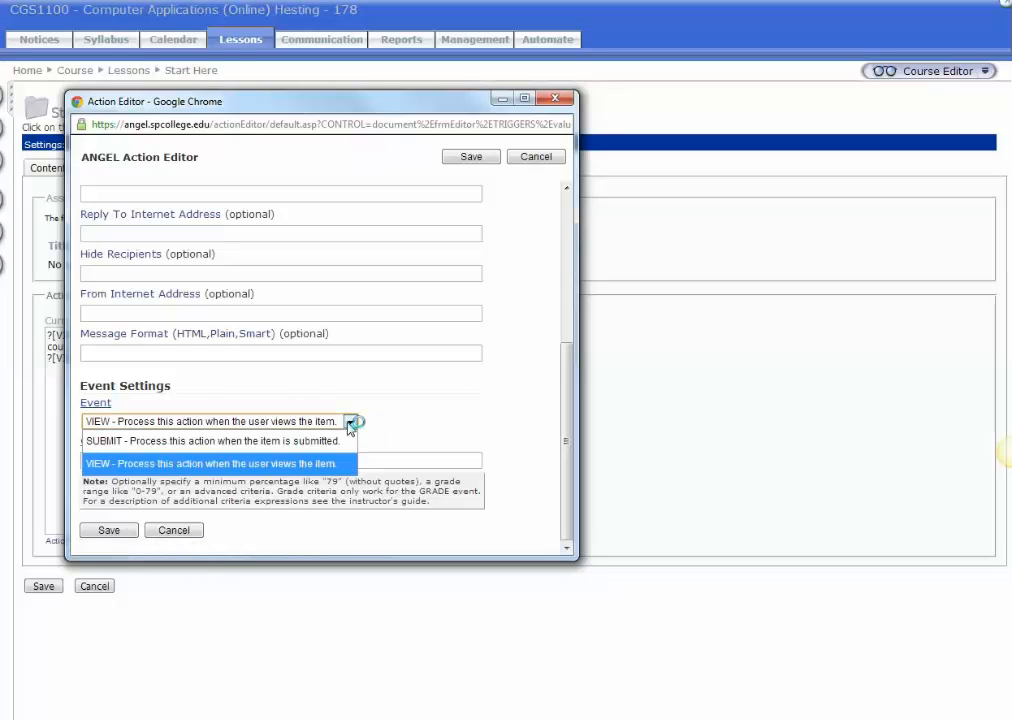
{"action": "left_click", "coordinate": [350, 423]}
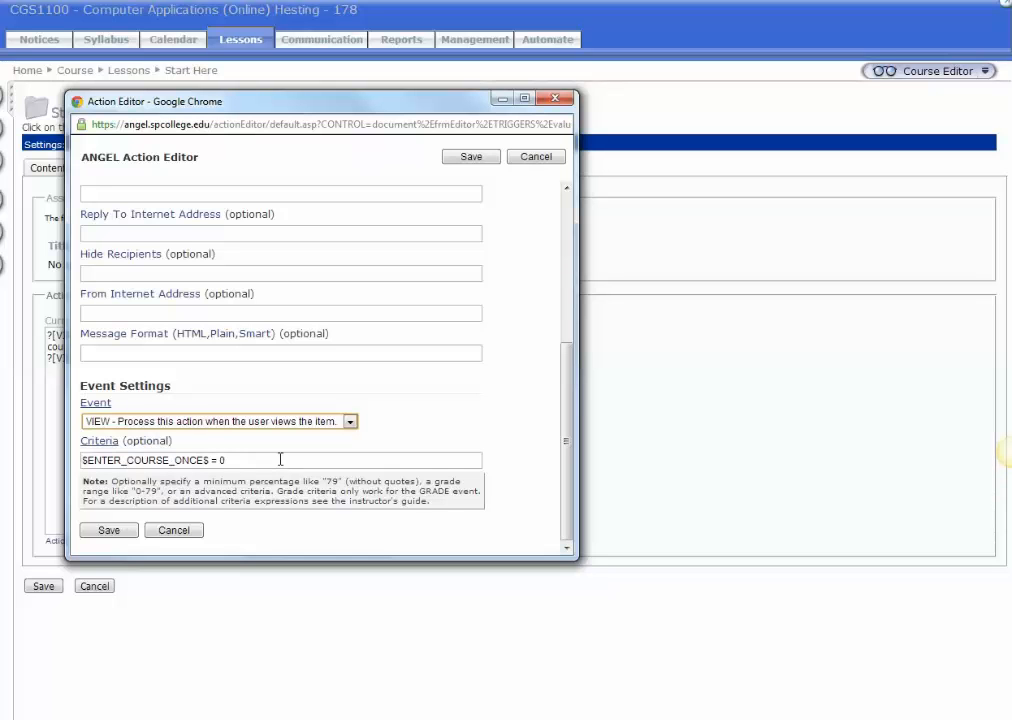
{"action": "left_click", "coordinate": [109, 530]}
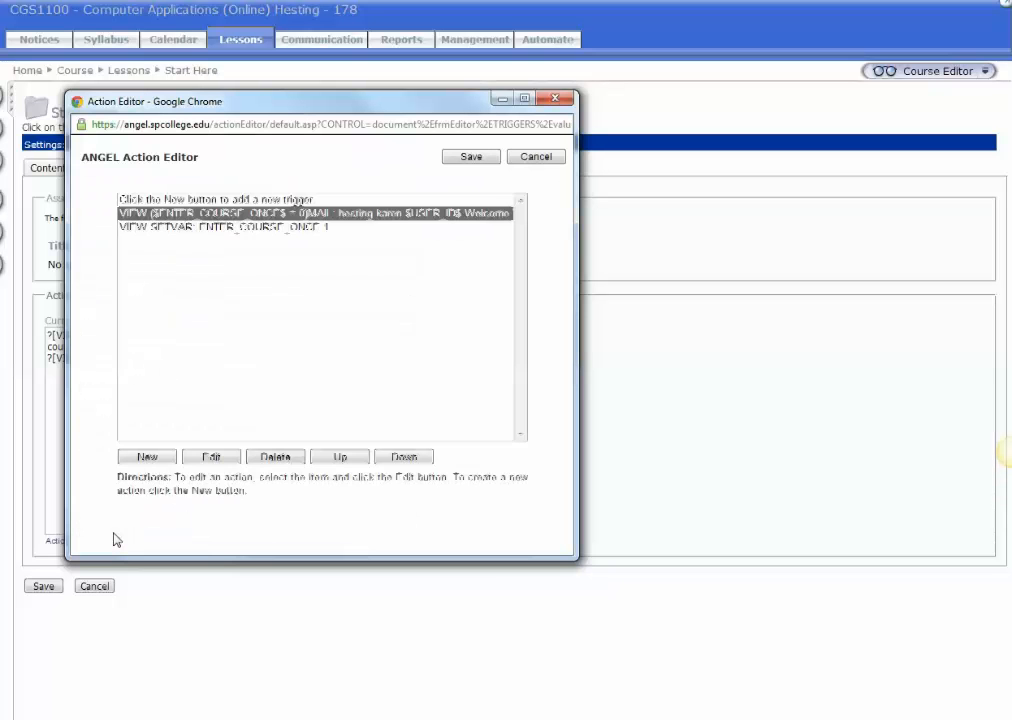
View the settings of the existing ENTER_COURSE_ONCE set-variable action and leave it without saving
{"action": "left_click", "coordinate": [160, 228]}
{"action": "left_click", "coordinate": [213, 458]}
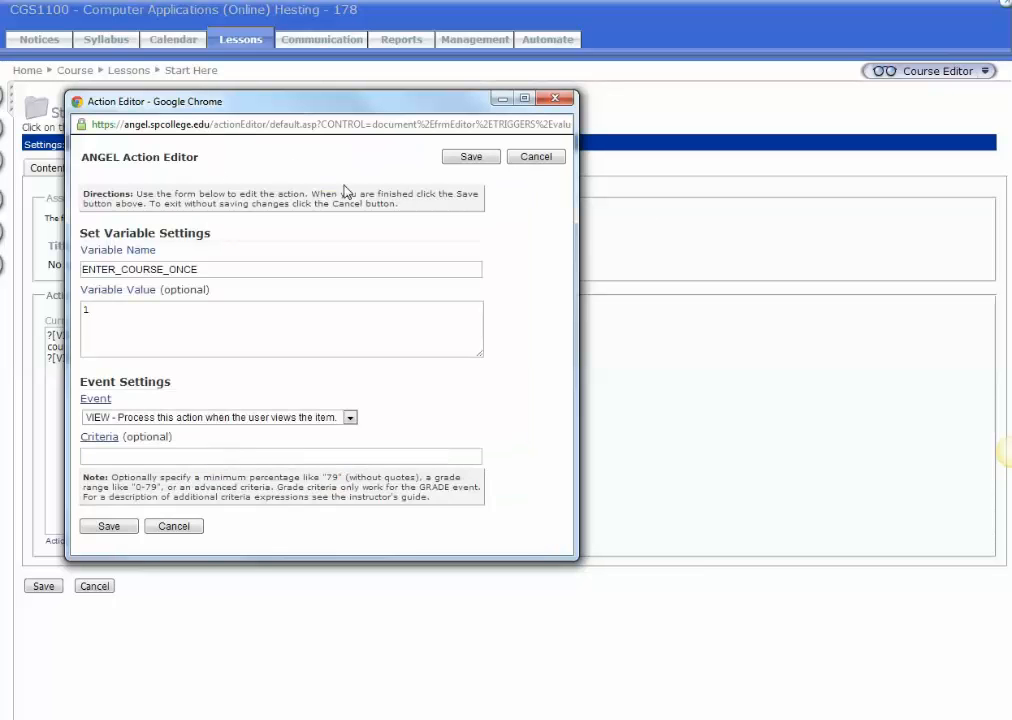
{"action": "left_click", "coordinate": [537, 160]}
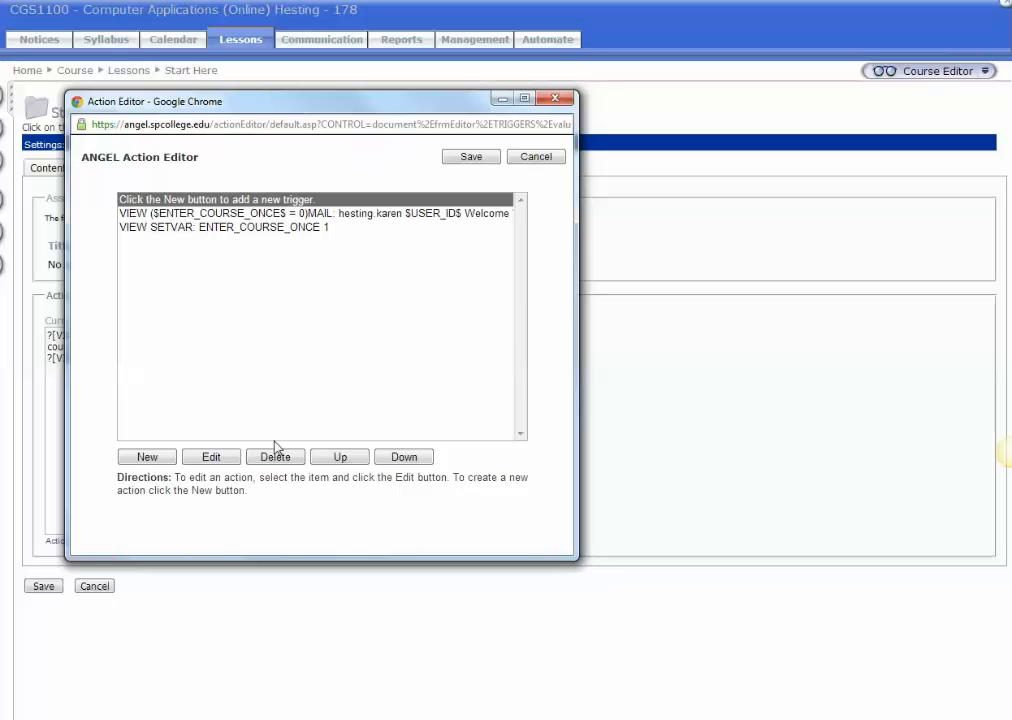
View the blank form for a new Set Variable action and return to the action list without adding one
{"action": "left_click", "coordinate": [150, 457]}
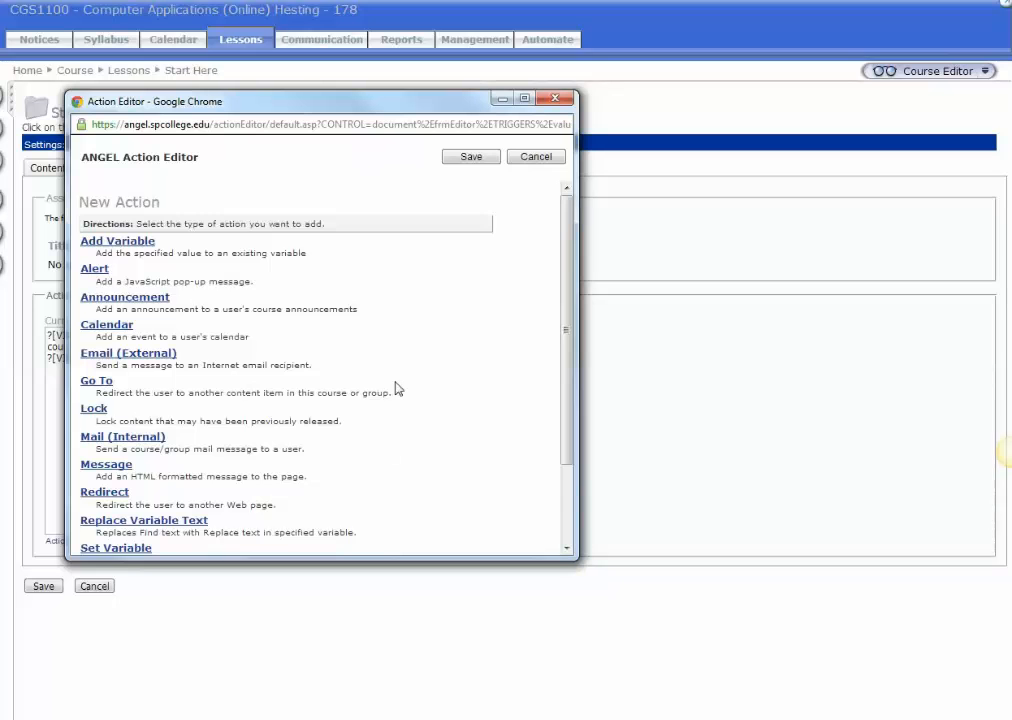
{"action": "scroll", "coordinate": [395, 389], "scroll_direction": "down", "scroll_amount": 2}
{"action": "left_click", "coordinate": [146, 444]}
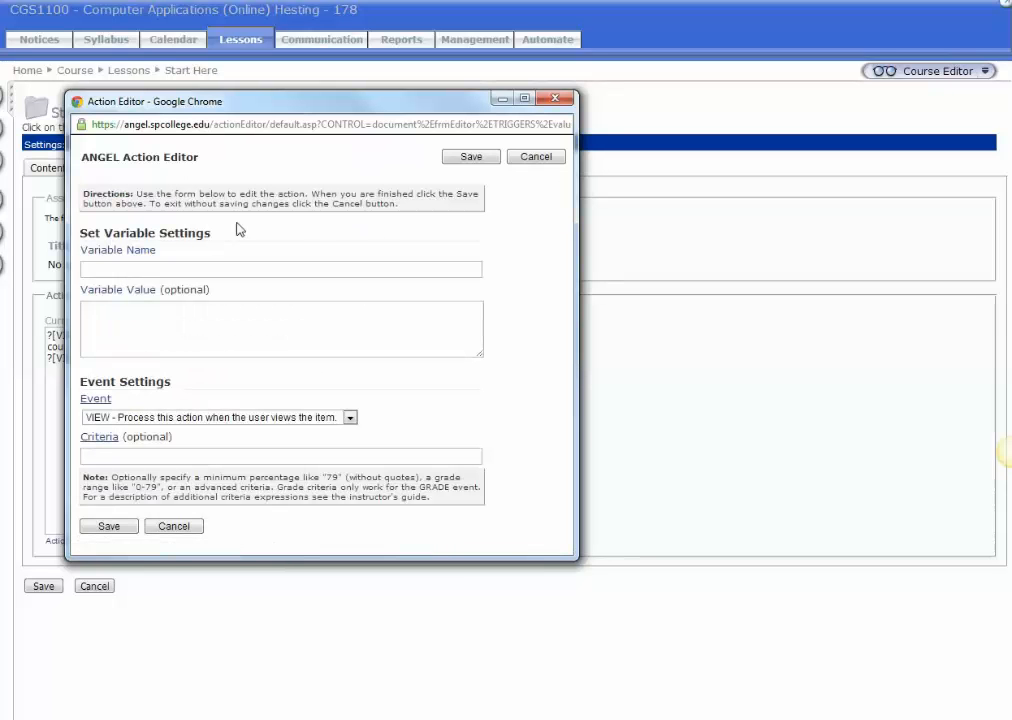
{"action": "left_click", "coordinate": [176, 526]}
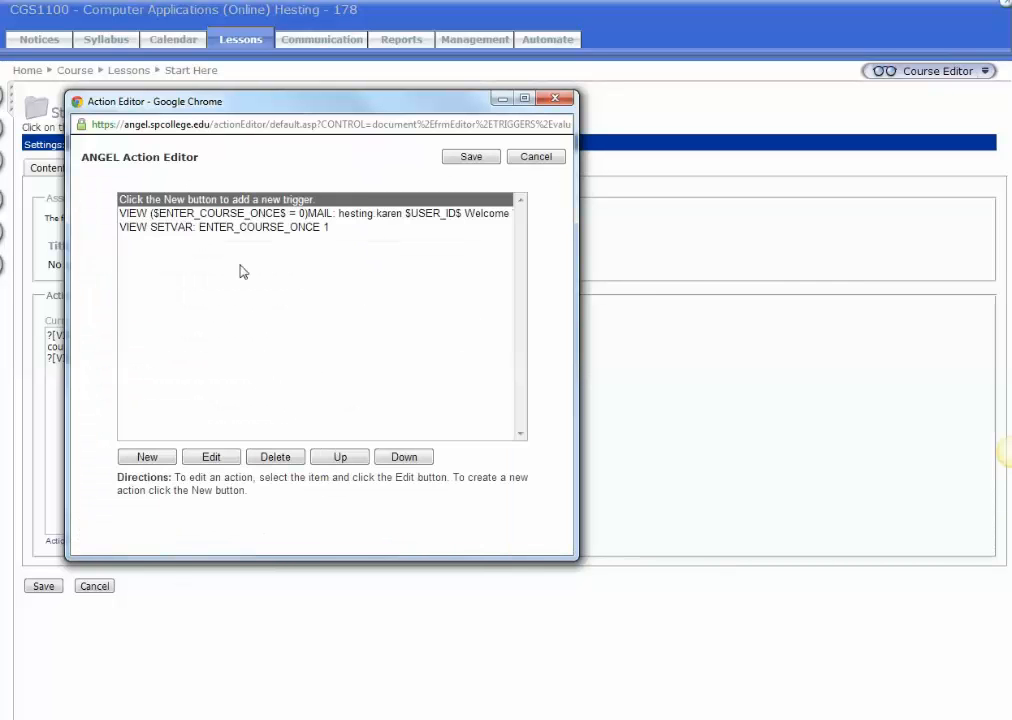
Reopen the ENTER_COURSE_ONCE variable action and compare it with the mail action's criterion in the folder's current actions
{"action": "left_click", "coordinate": [153, 229]}
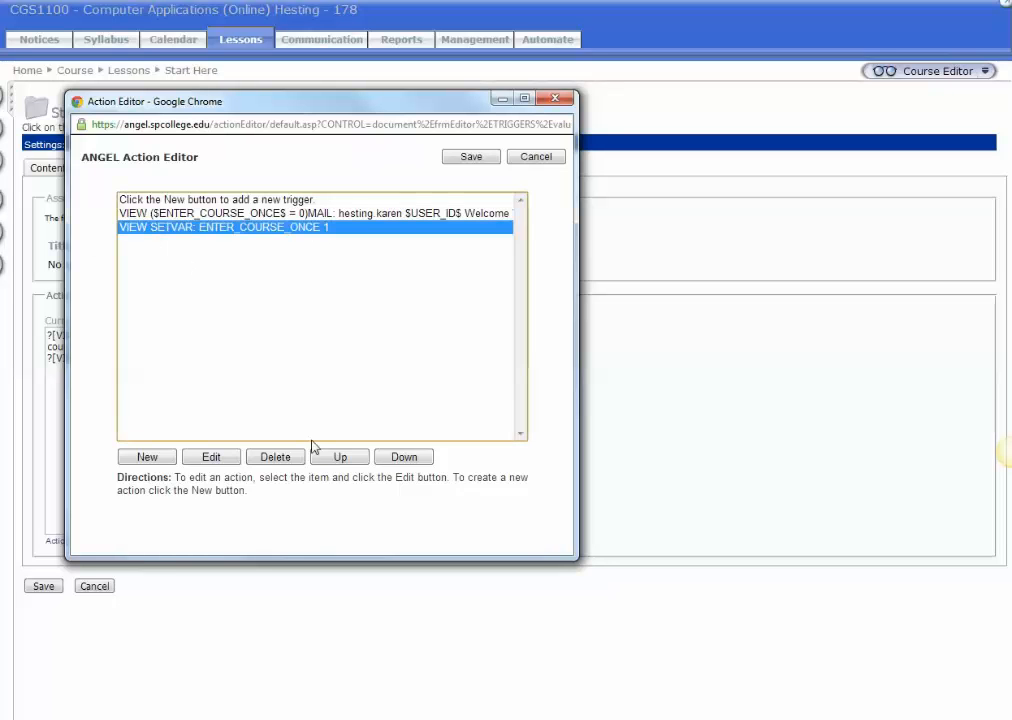
{"action": "left_click", "coordinate": [211, 457]}
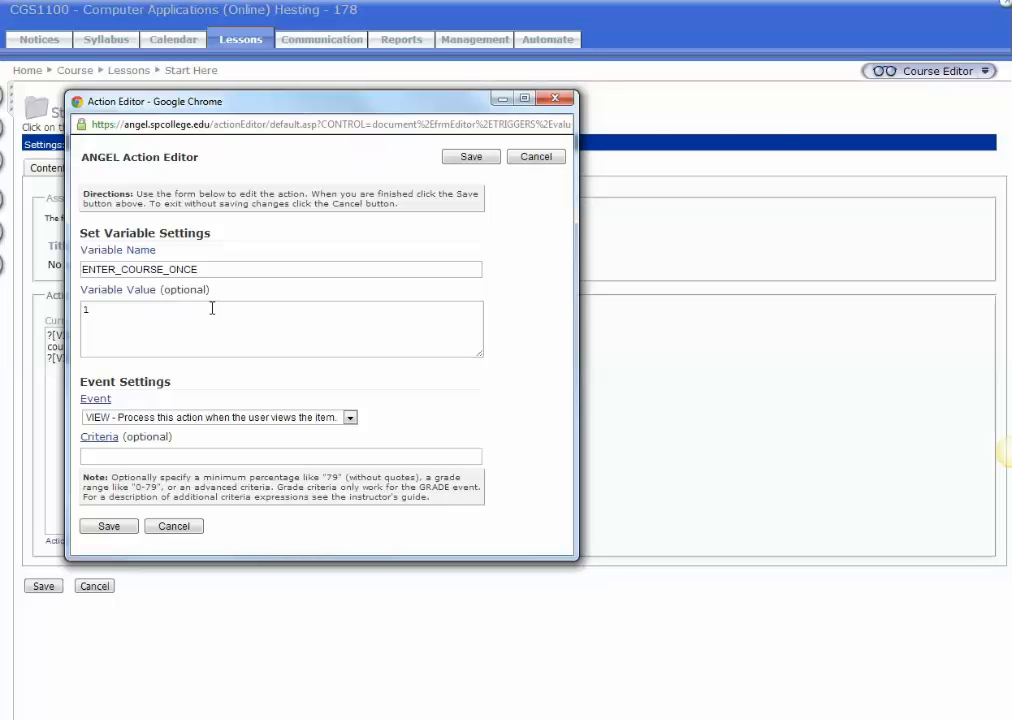
{"action": "left_click_drag", "start_coordinate": [270, 106], "coordinate": [613, 59]}
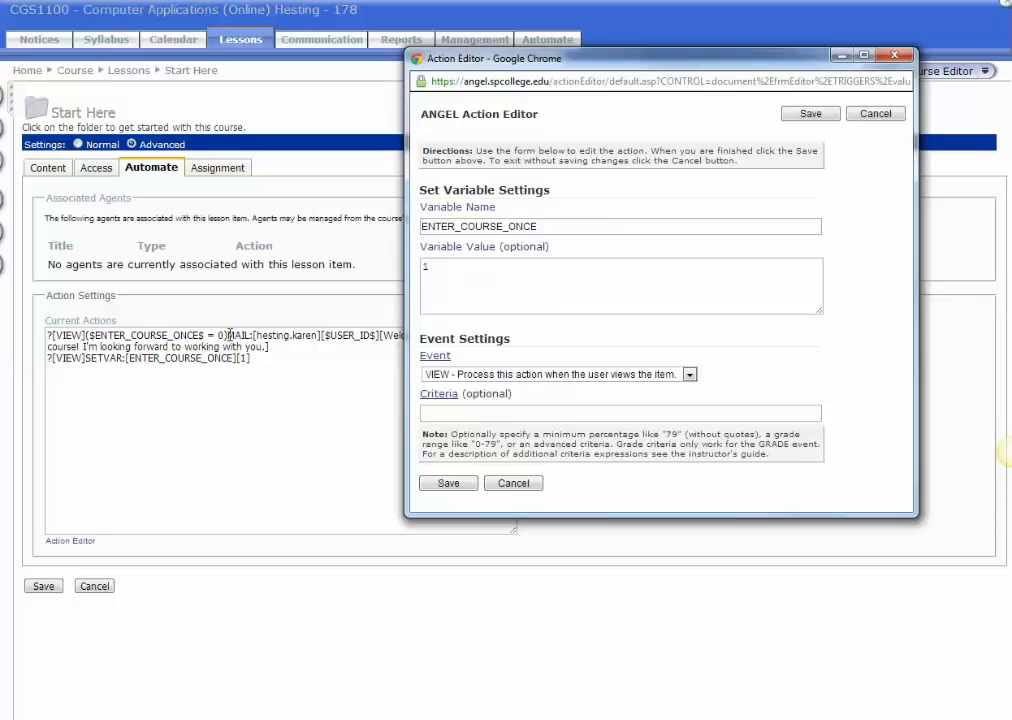
{"action": "left_click", "coordinate": [229, 334]}
{"action": "left_click_drag", "start_coordinate": [227, 335], "coordinate": [133, 335]}
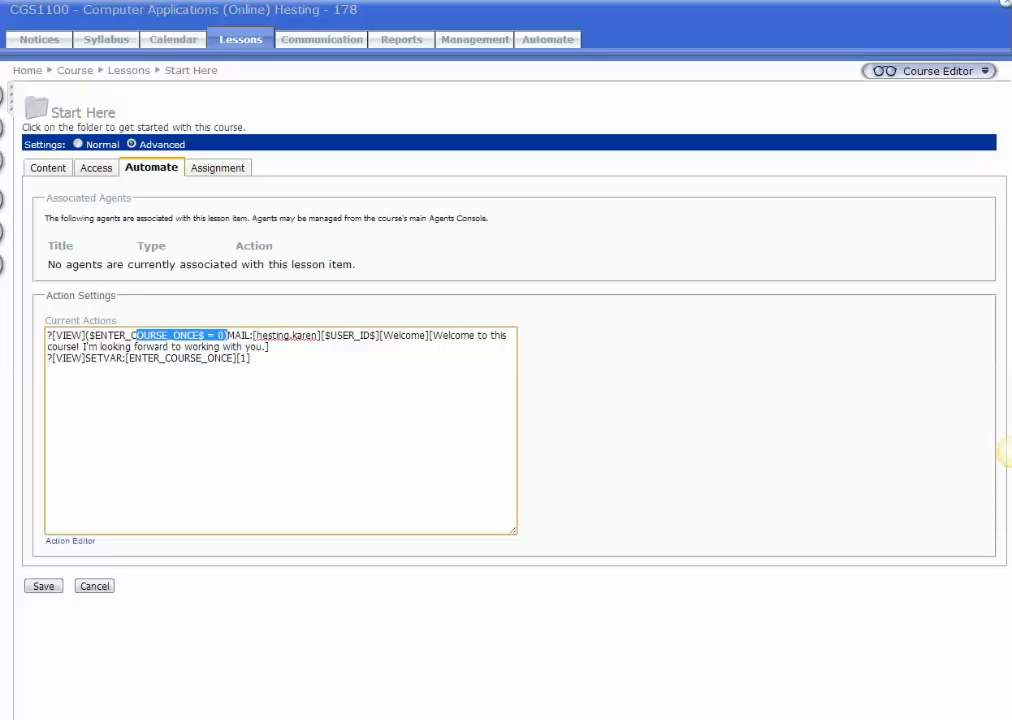
{"action": "left_click", "coordinate": [1010, 452]}
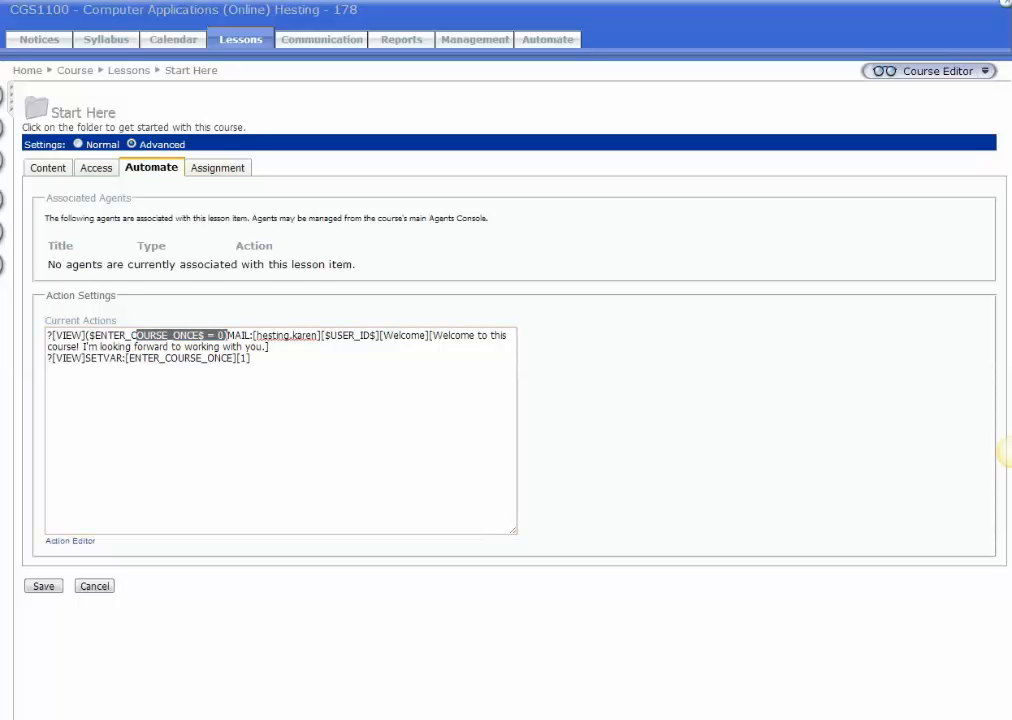
Save the ENTER_COURSE_ONCE variable action with value 1, the action list and the Start Here folder's settings
{"action": "key", "text": "alt+Tab"}
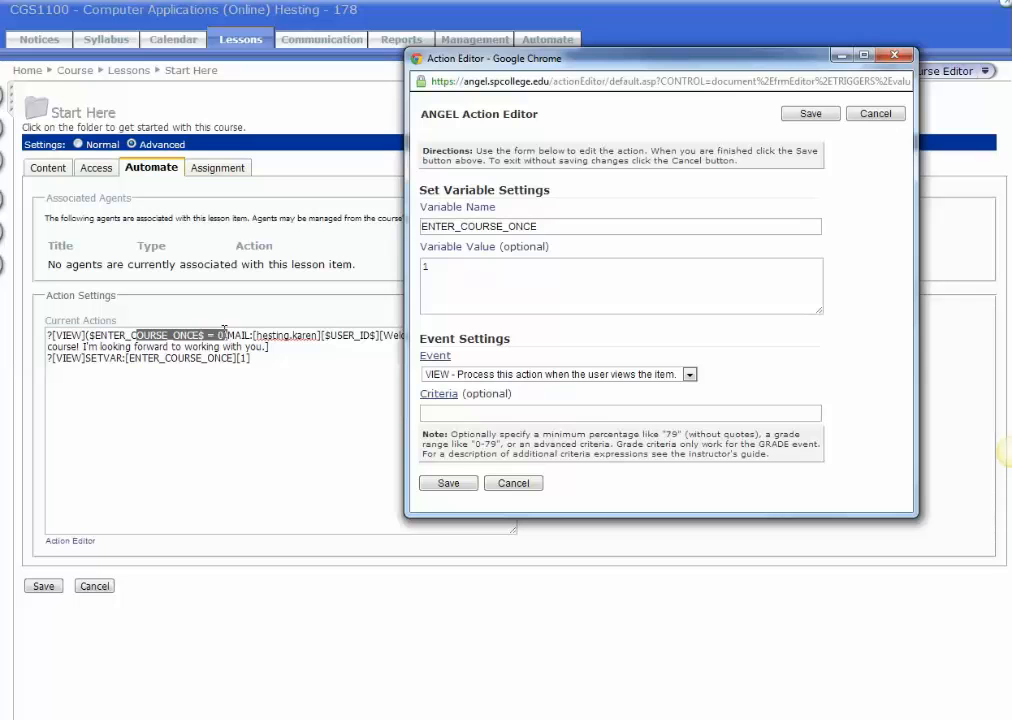
{"action": "left_click", "coordinate": [589, 285]}
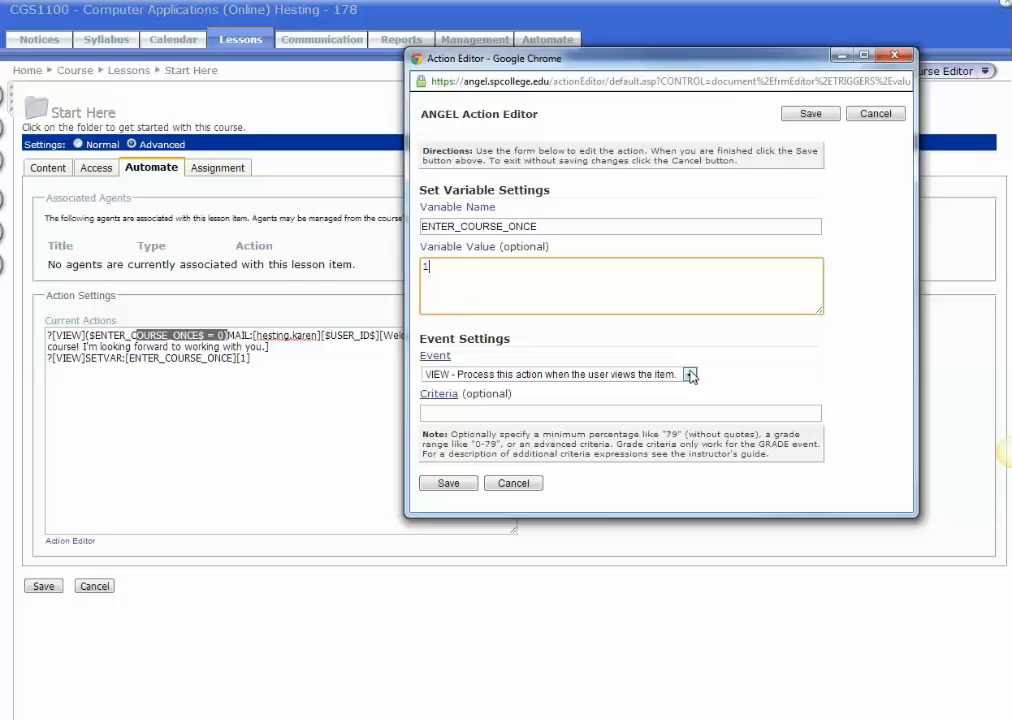
{"action": "left_click", "coordinate": [448, 483]}
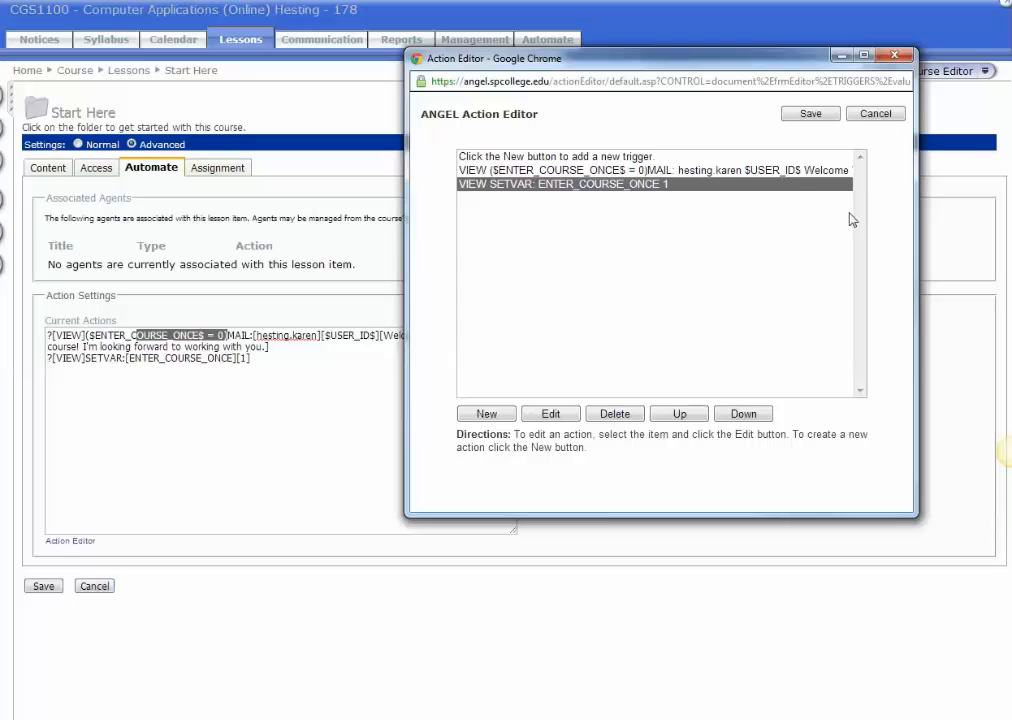
{"action": "left_click", "coordinate": [811, 114]}
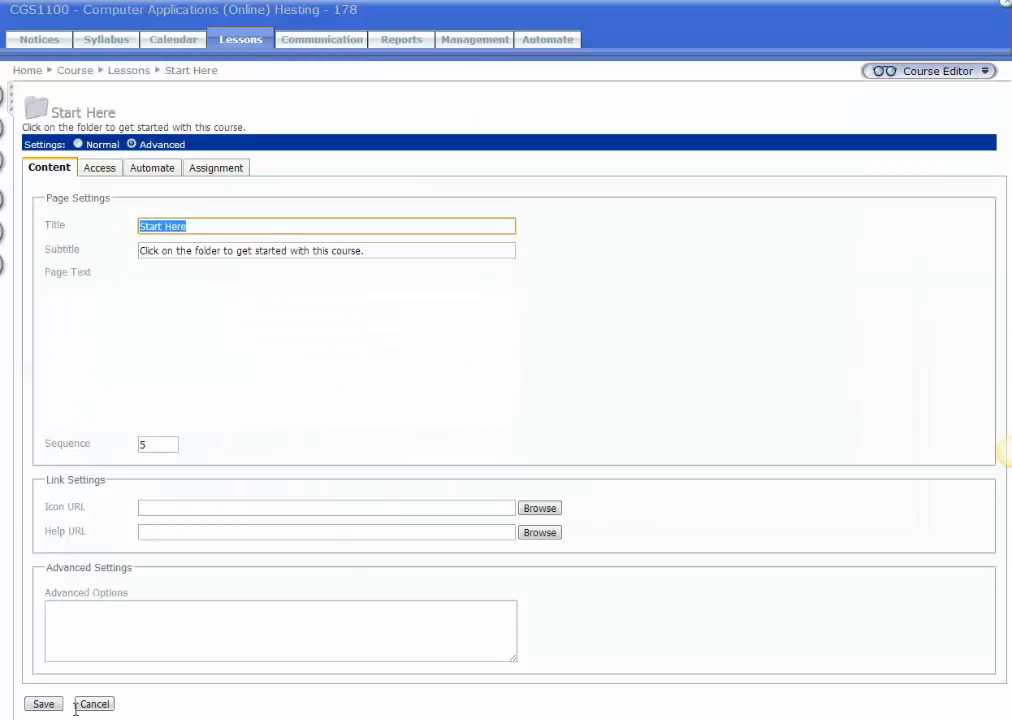
{"action": "left_click", "coordinate": [55, 705]}
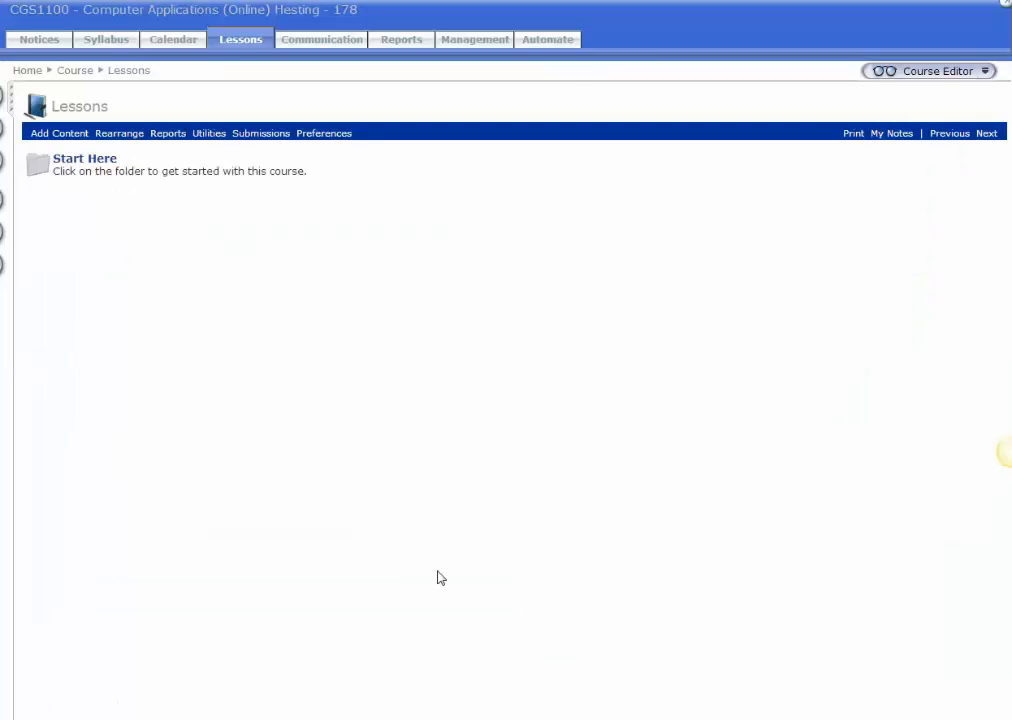
Add a course environment variable named $ENTER_COURSE_ONCE$ with the value 0 for all users and save it
{"action": "left_click", "coordinate": [473, 47]}
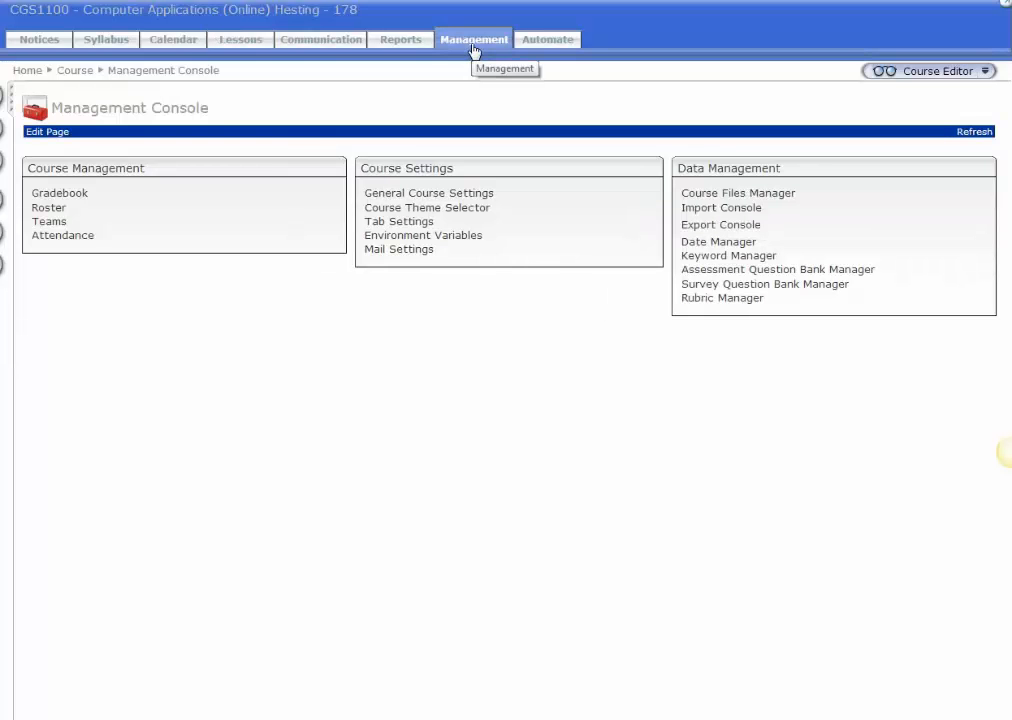
{"action": "left_click", "coordinate": [455, 237]}
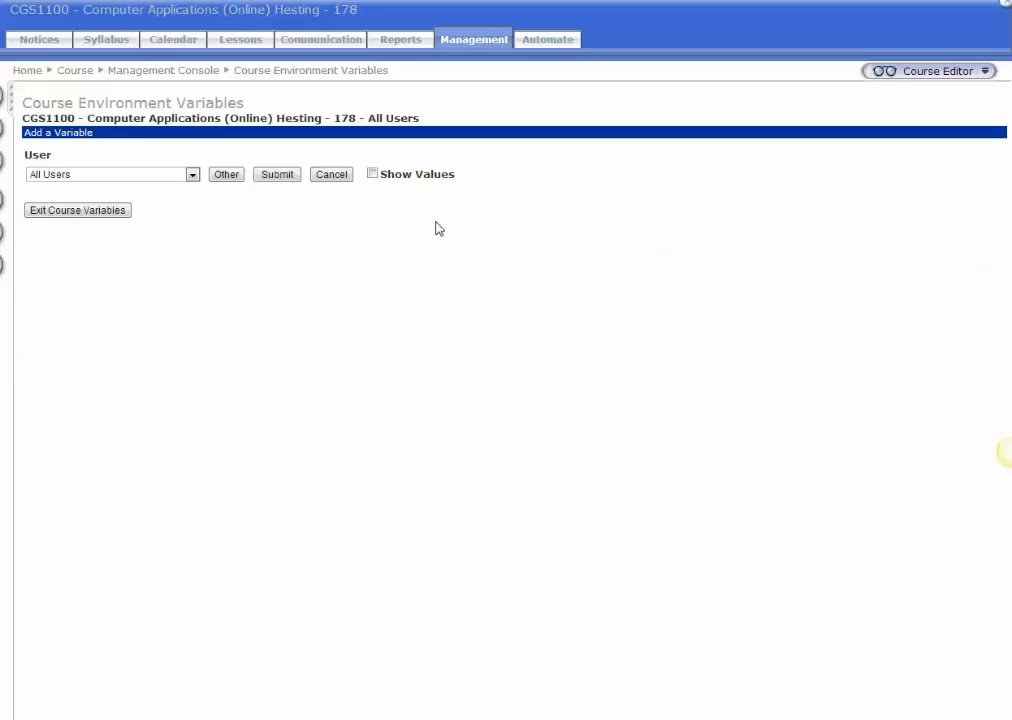
{"action": "left_click", "coordinate": [58, 134]}
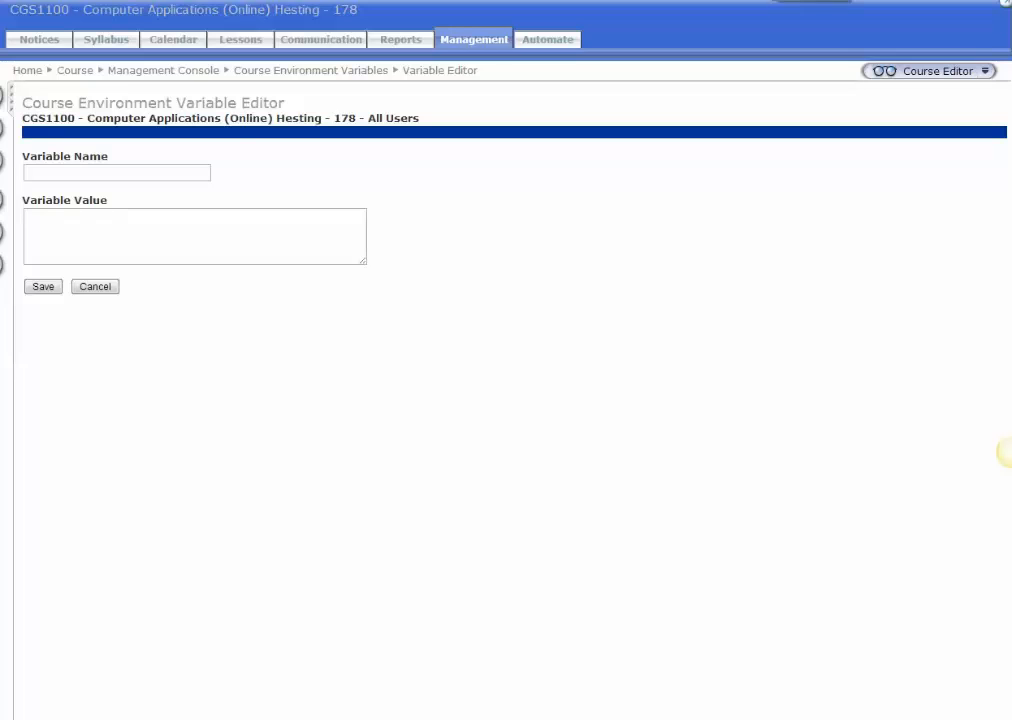
{"action": "left_click", "coordinate": [151, 174]}
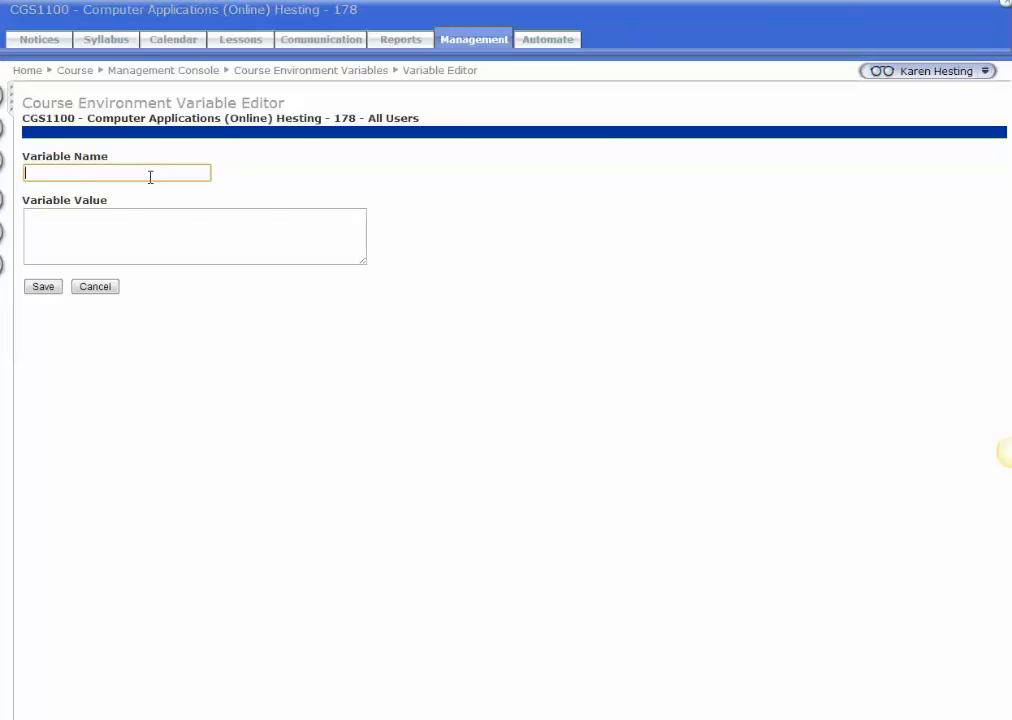
{"action": "type", "text": "$ENTER_COURSE_ONCE$"}
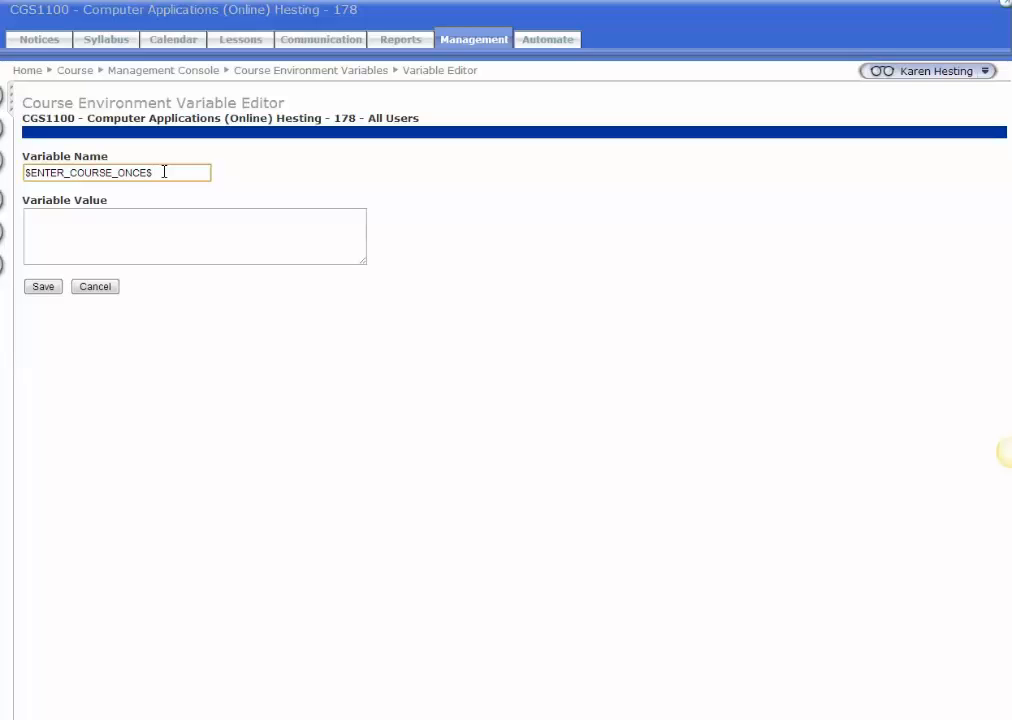
{"action": "left_click", "coordinate": [104, 221]}
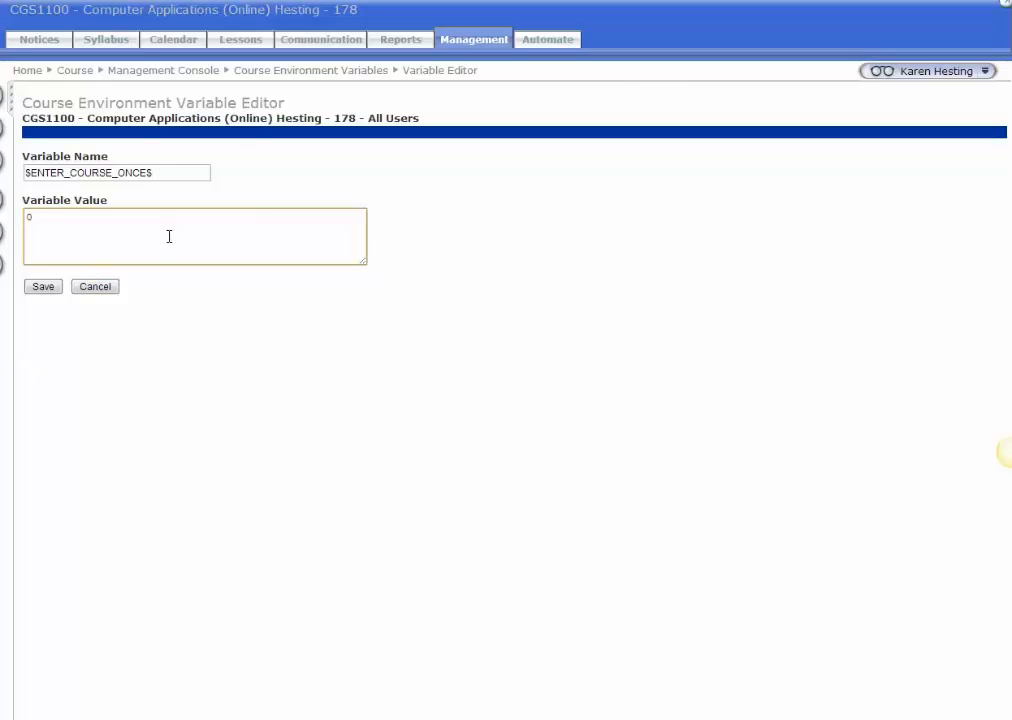
{"action": "left_click", "coordinate": [43, 288]}
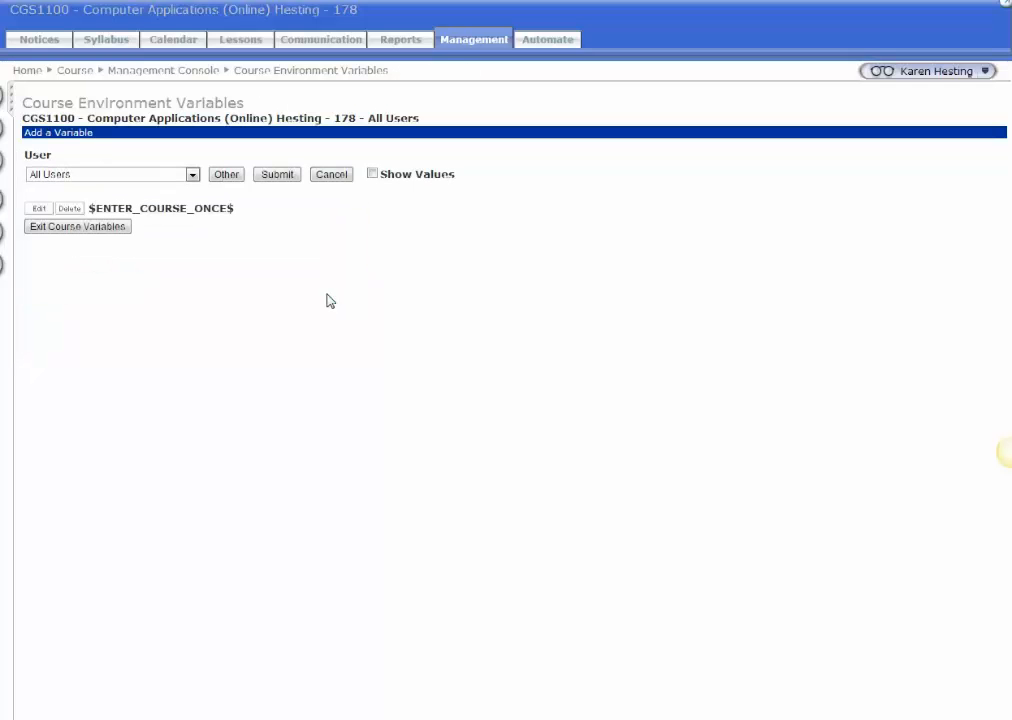
Check the course's unread messages before opening the Start Here folder
{"action": "left_click", "coordinate": [237, 42]}
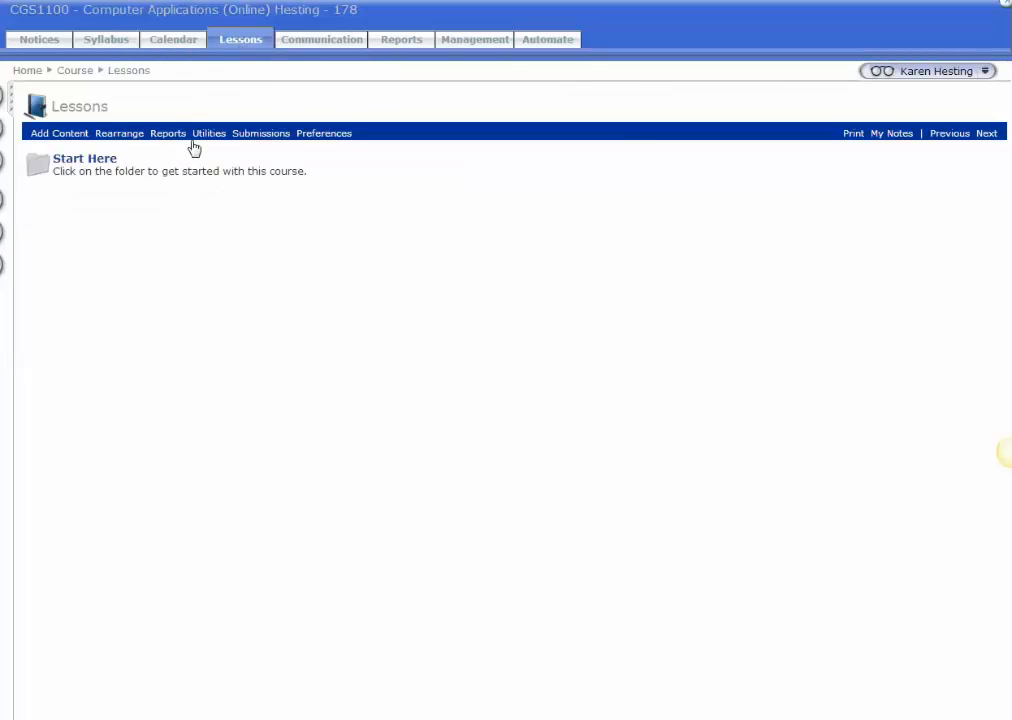
{"action": "mouse_move", "coordinate": [68, 165]}
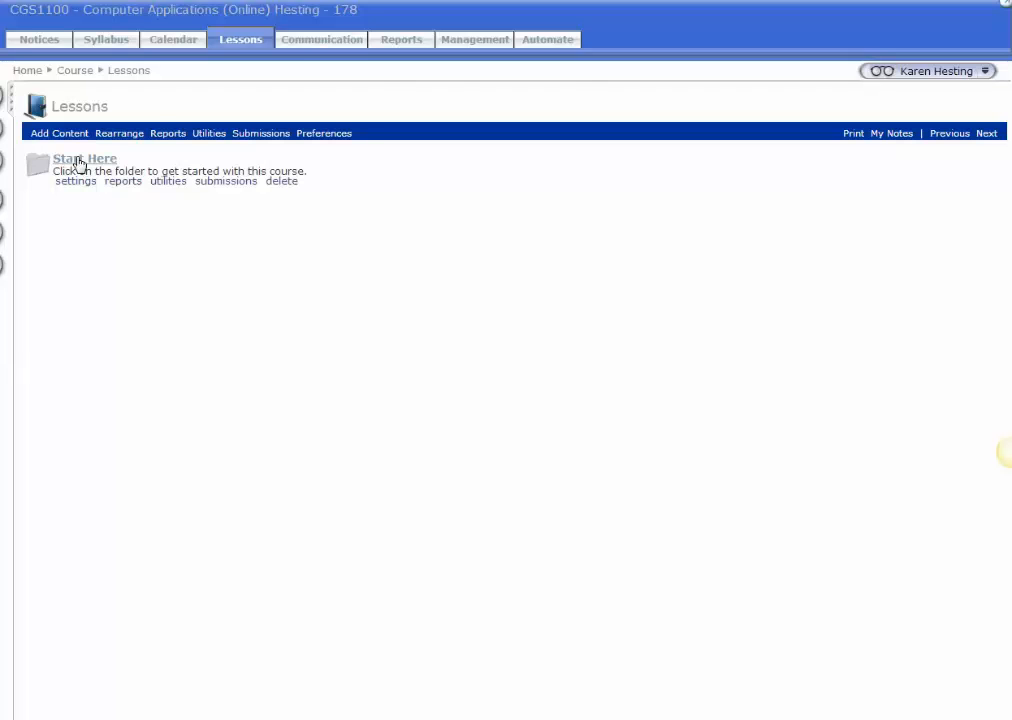
{"action": "left_click", "coordinate": [316, 42]}
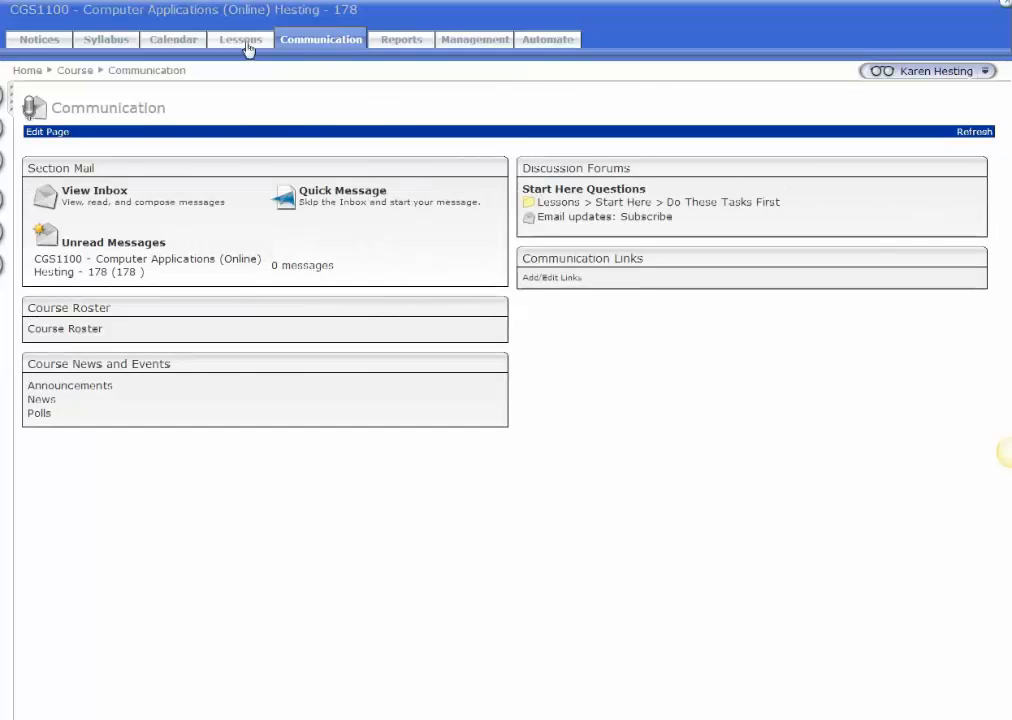
Visit the Start Here folder to trigger its actions and look for the Welcome message in the course mail inbox
{"action": "left_click", "coordinate": [246, 44]}
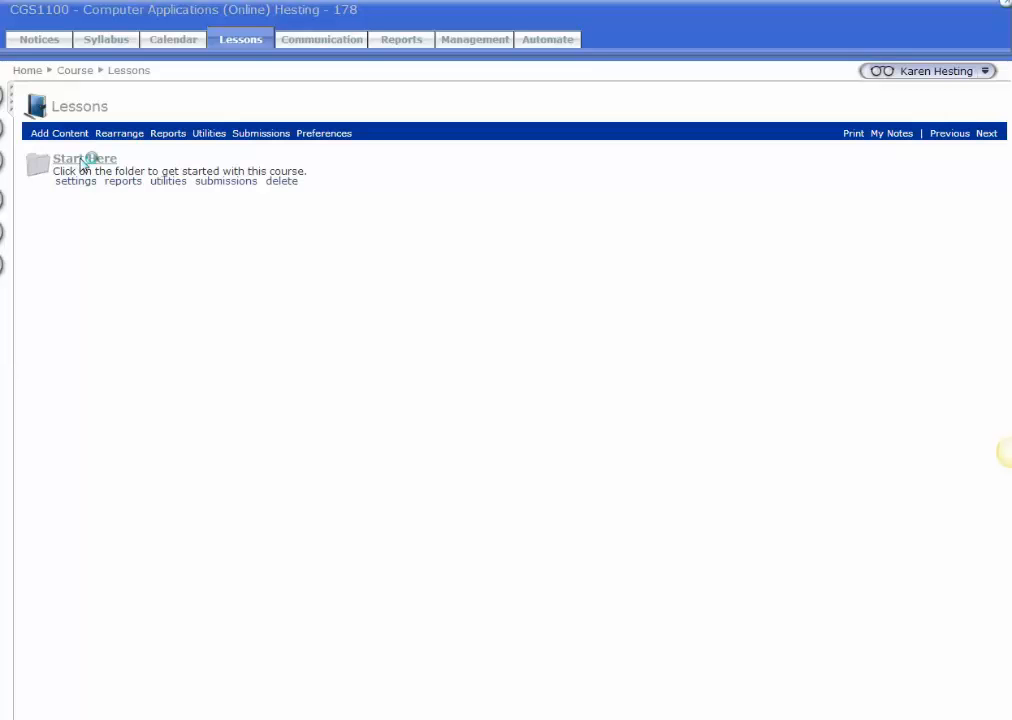
{"action": "left_click", "coordinate": [85, 160]}
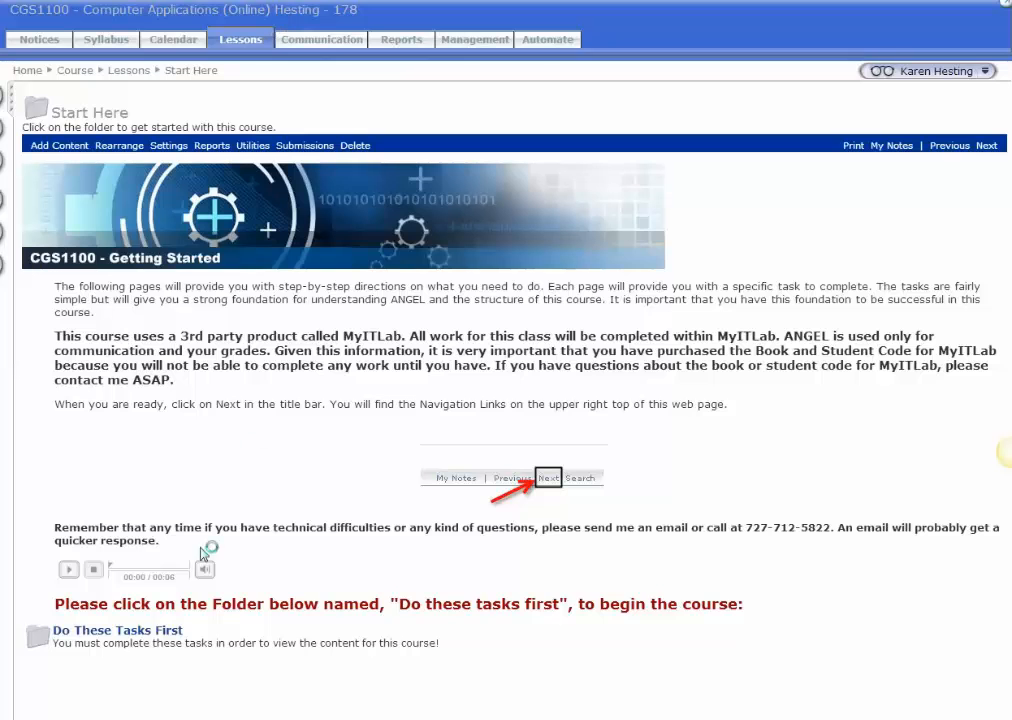
{"action": "left_click", "coordinate": [252, 36]}
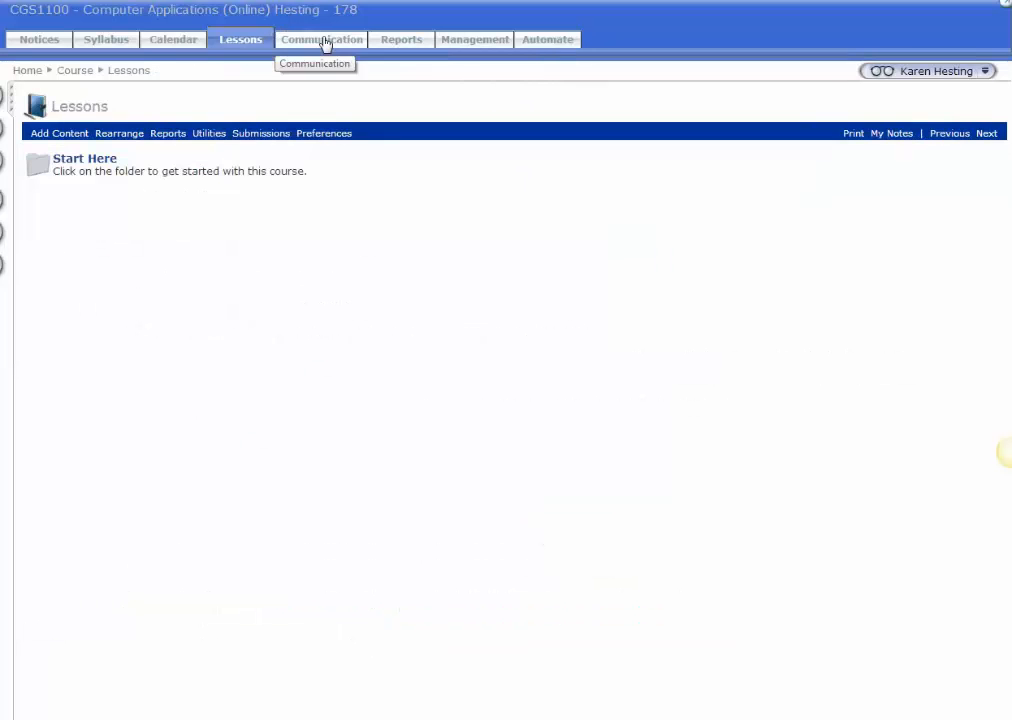
{"action": "left_click", "coordinate": [325, 42]}
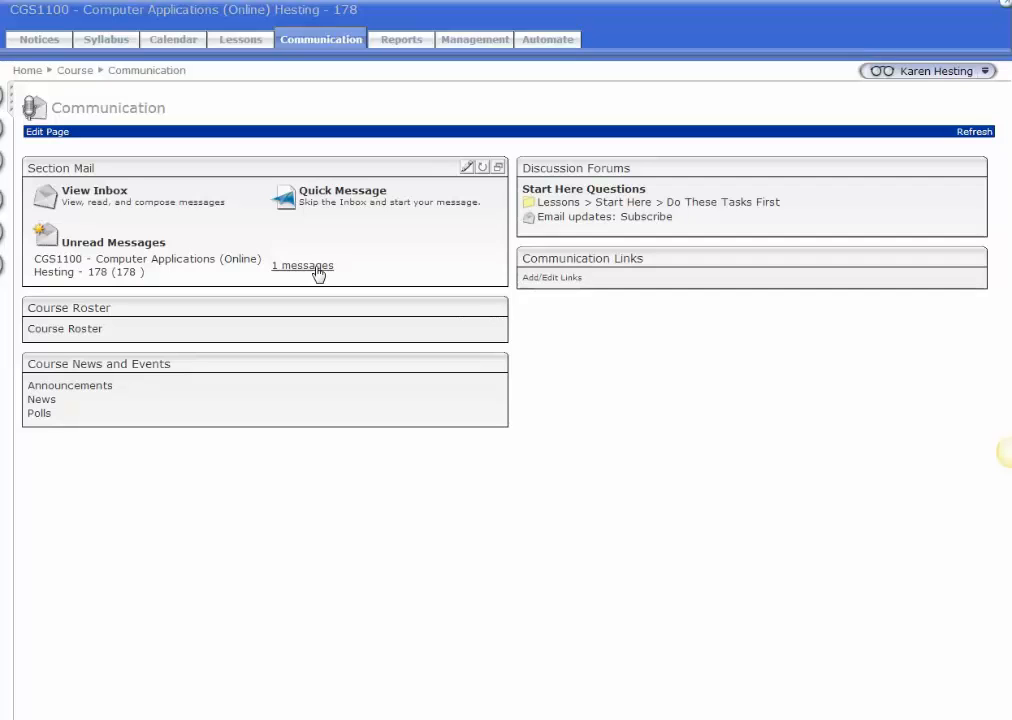
{"action": "left_click", "coordinate": [317, 268]}
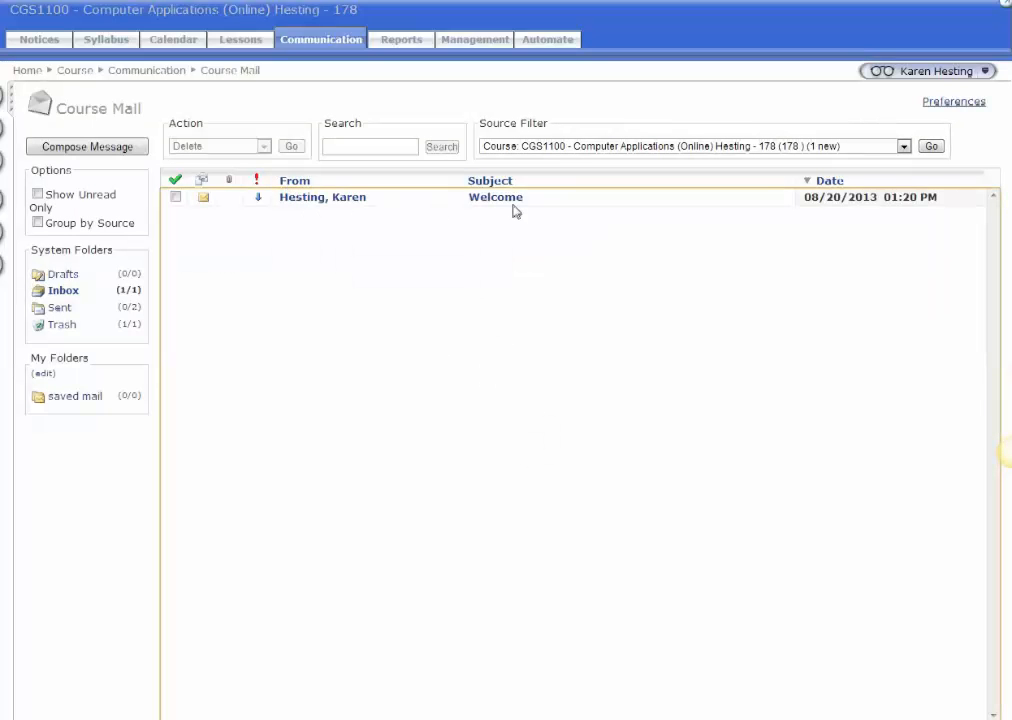
{"action": "left_click", "coordinate": [513, 207]}
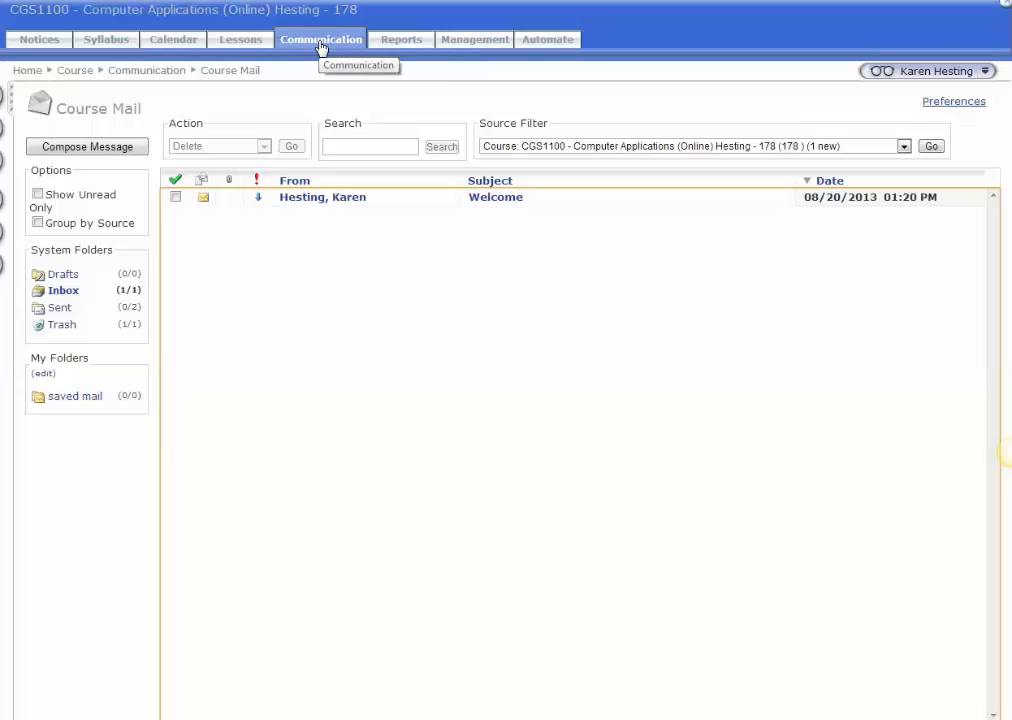
Check the instructor's own $ENTER_COURSE_ONCE$ value in the course environment variables, leave it unedited, and delete that variable
{"action": "left_click", "coordinate": [485, 43]}
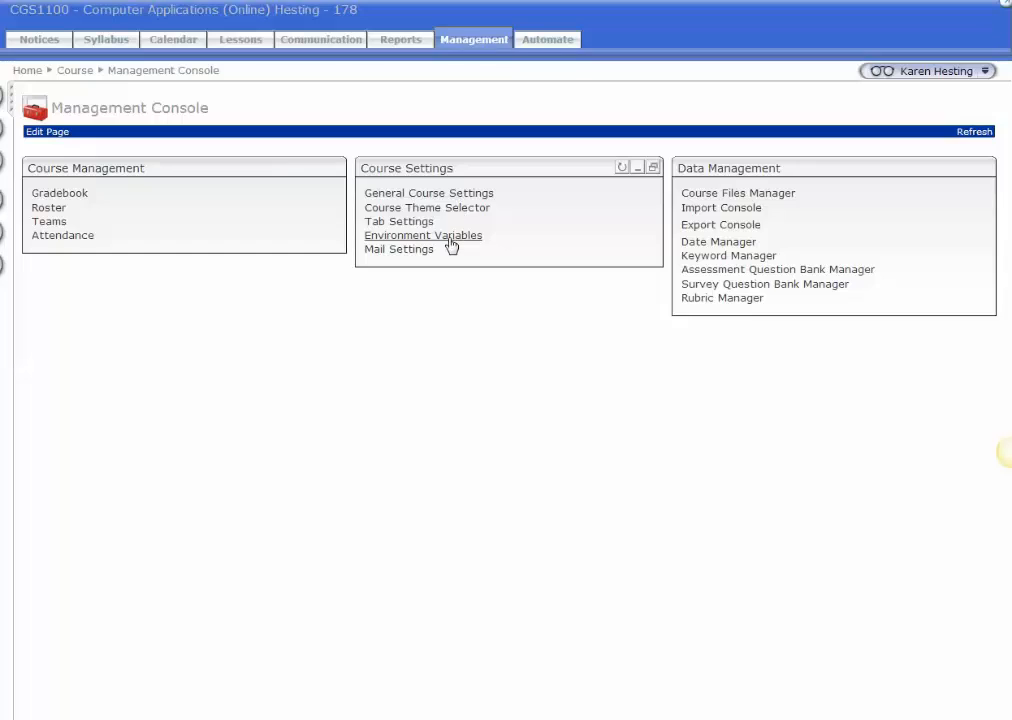
{"action": "left_click", "coordinate": [450, 240]}
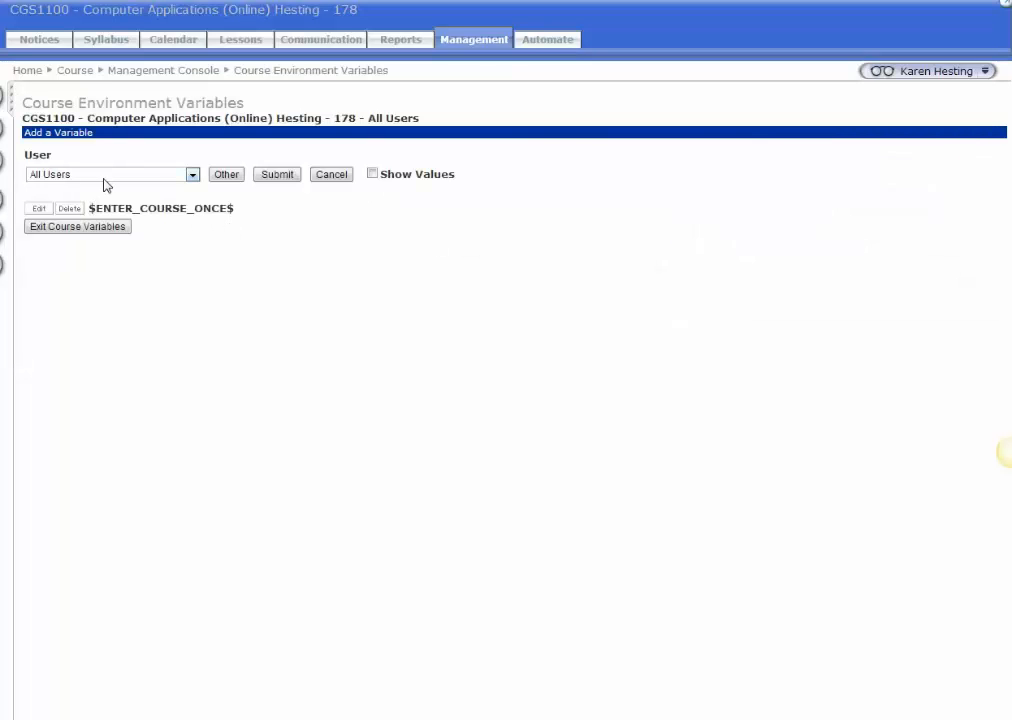
{"action": "left_click", "coordinate": [193, 175]}
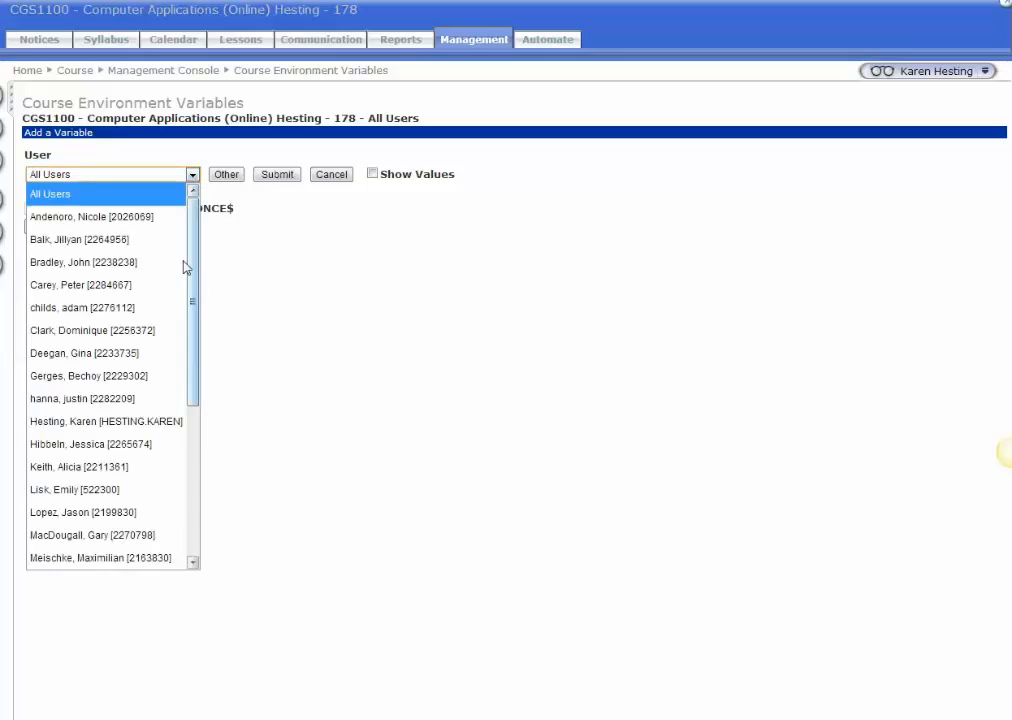
{"action": "left_click", "coordinate": [117, 424]}
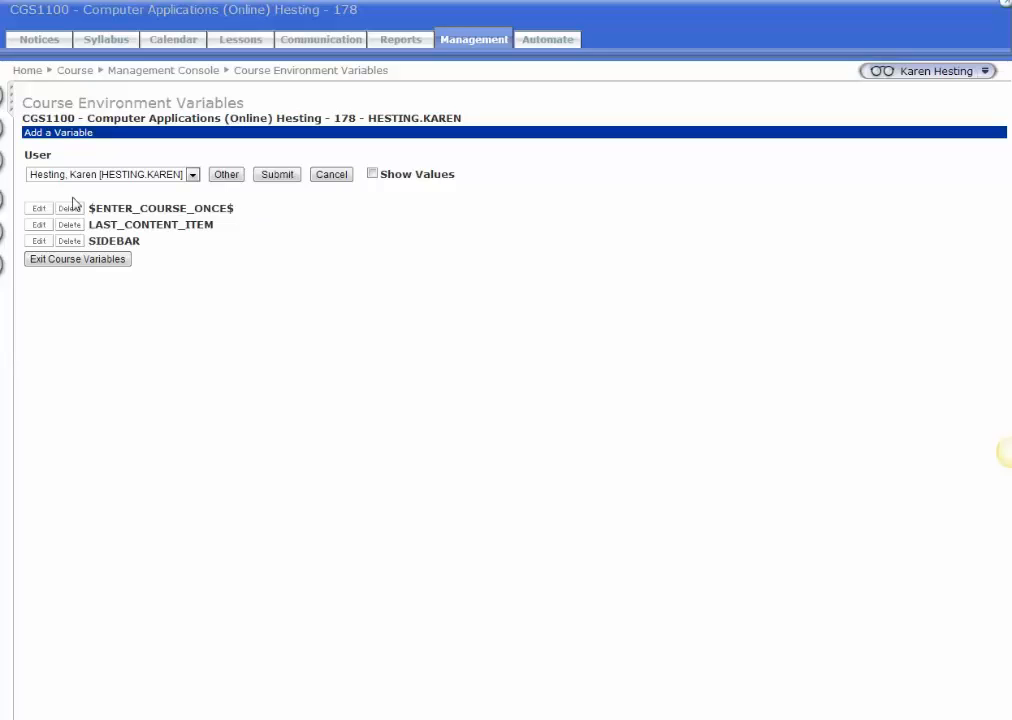
{"action": "left_click", "coordinate": [39, 209]}
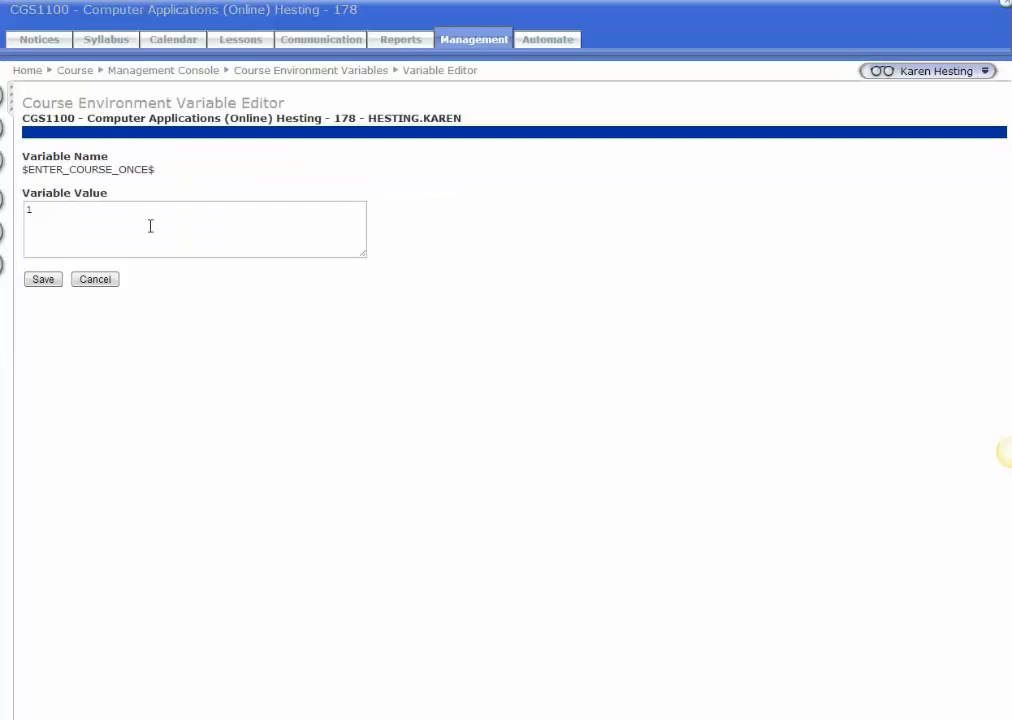
{"action": "left_click", "coordinate": [110, 282]}
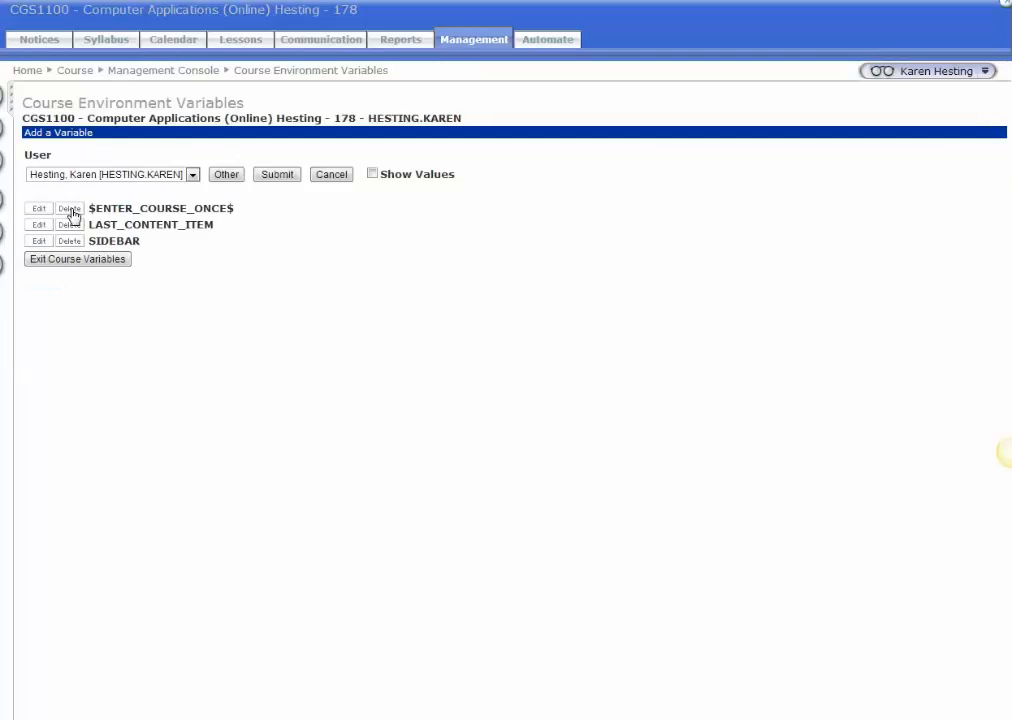
{"action": "left_click", "coordinate": [69, 209]}
{"action": "left_click", "coordinate": [538, 375]}
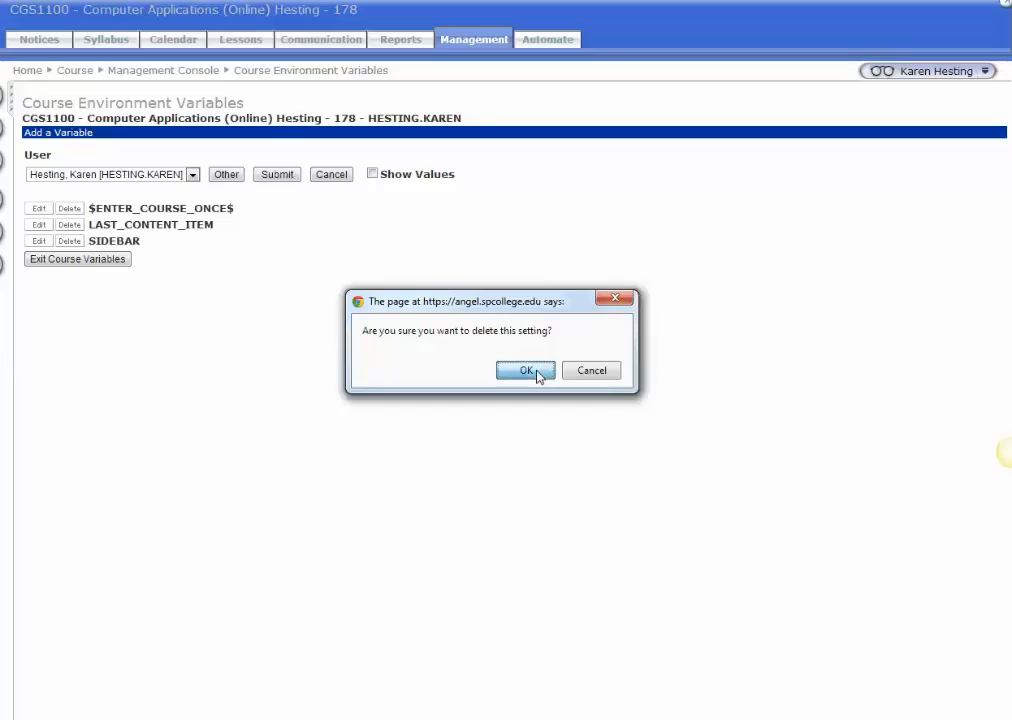
Open the Do These Tasks First folder inside Start Here and examine which Getting Started tasks are password-locked
{"action": "left_click", "coordinate": [243, 41]}
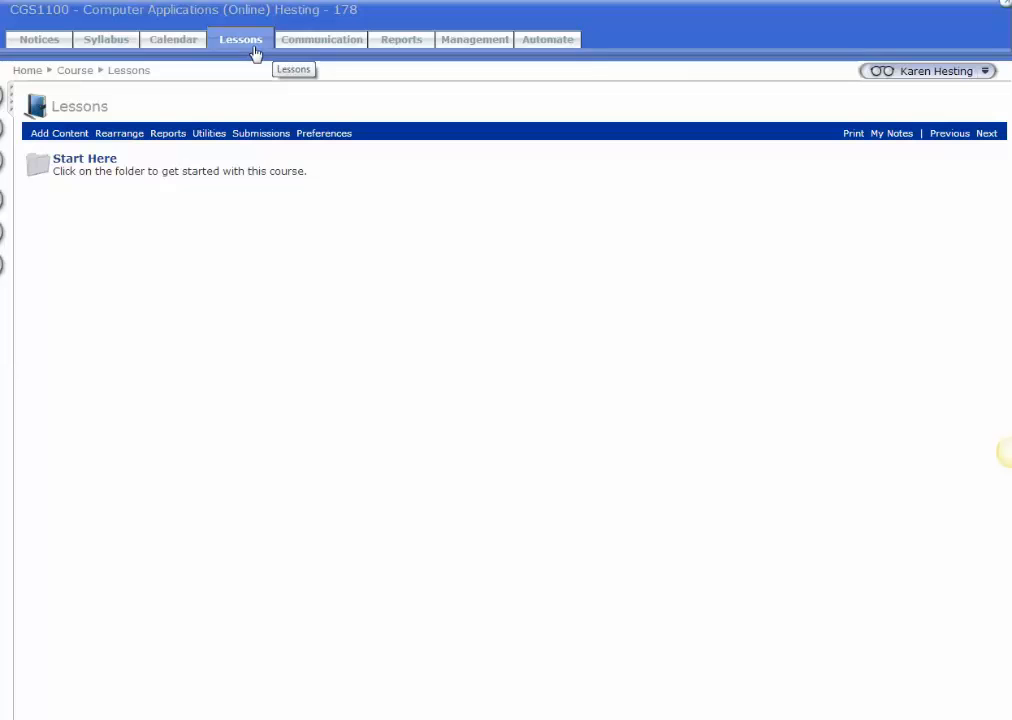
{"action": "mouse_move", "coordinate": [87, 166]}
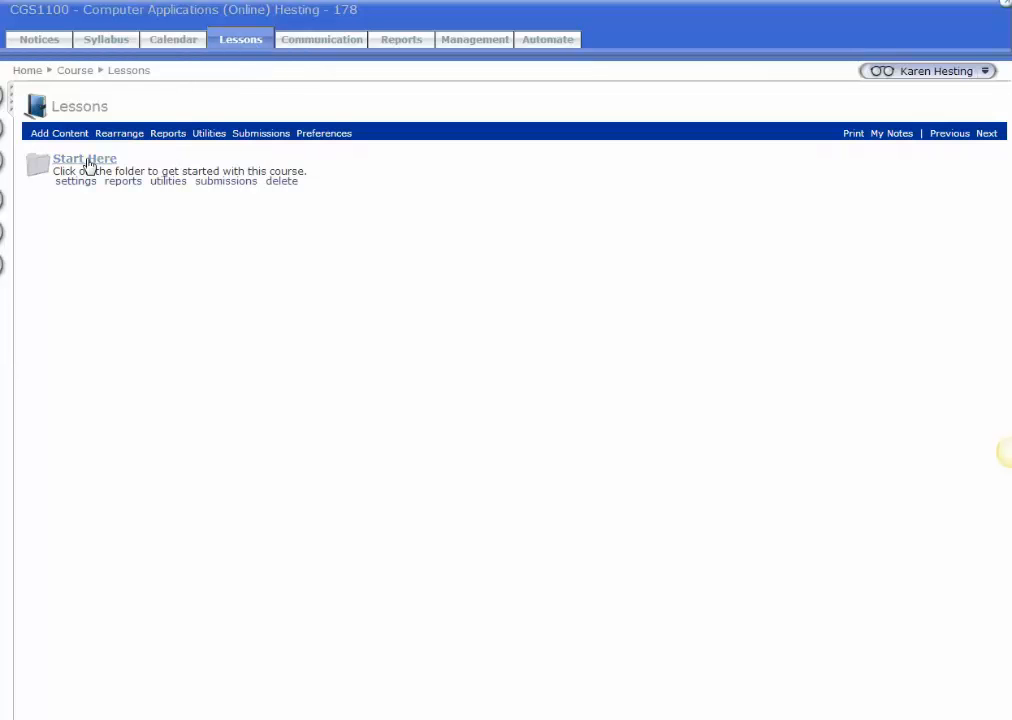
{"action": "left_click", "coordinate": [87, 163]}
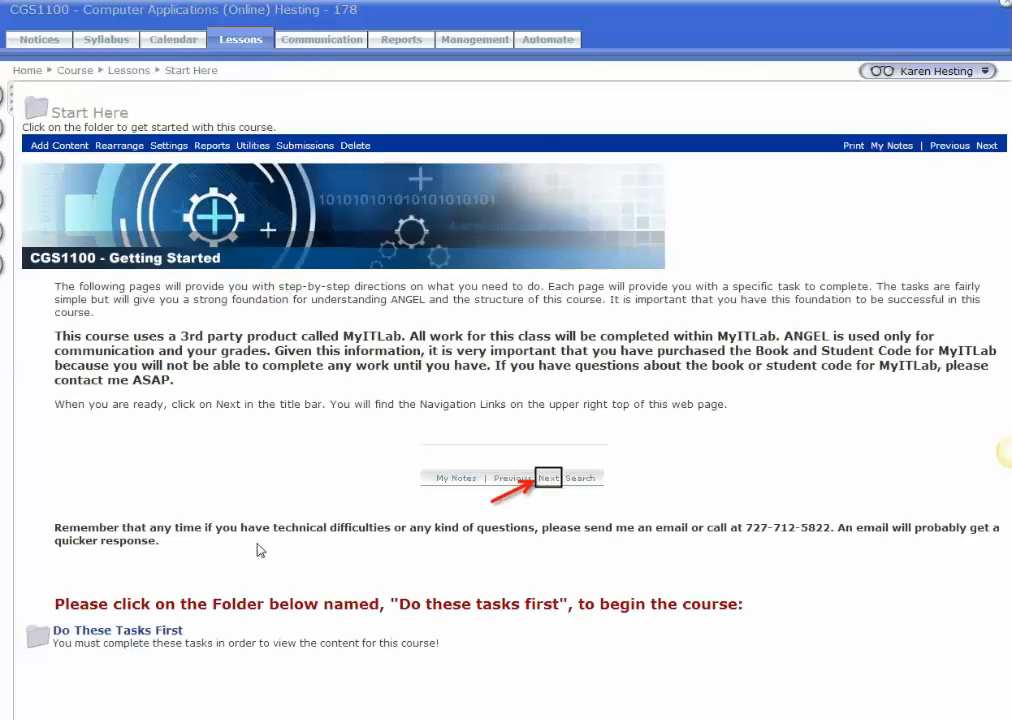
{"action": "mouse_move", "coordinate": [72, 635]}
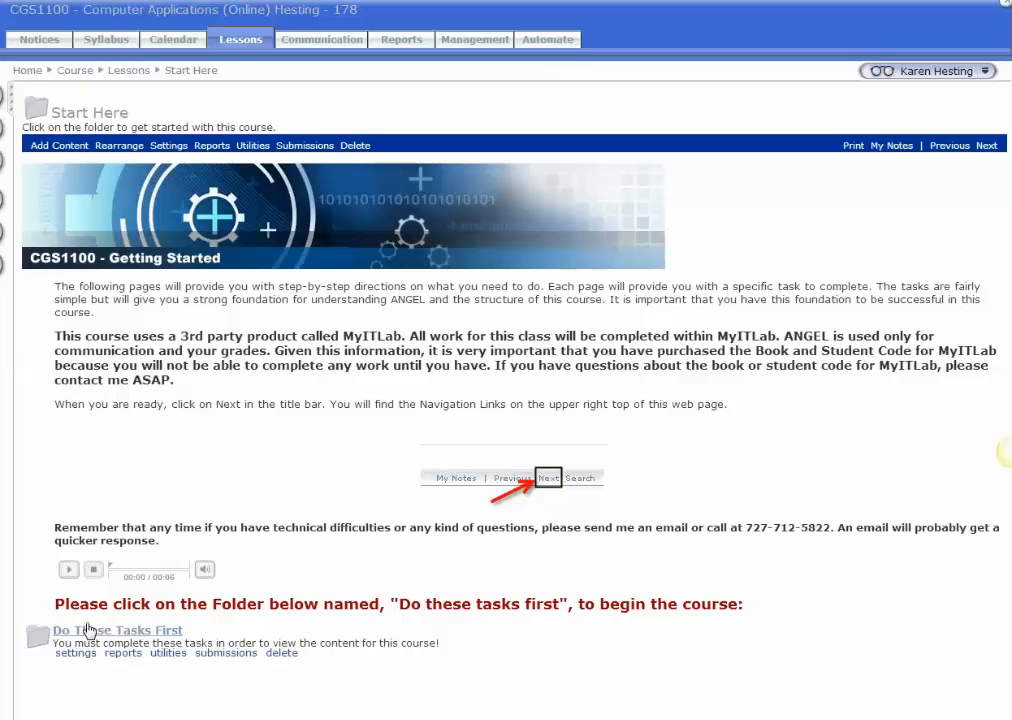
{"action": "left_click", "coordinate": [140, 634]}
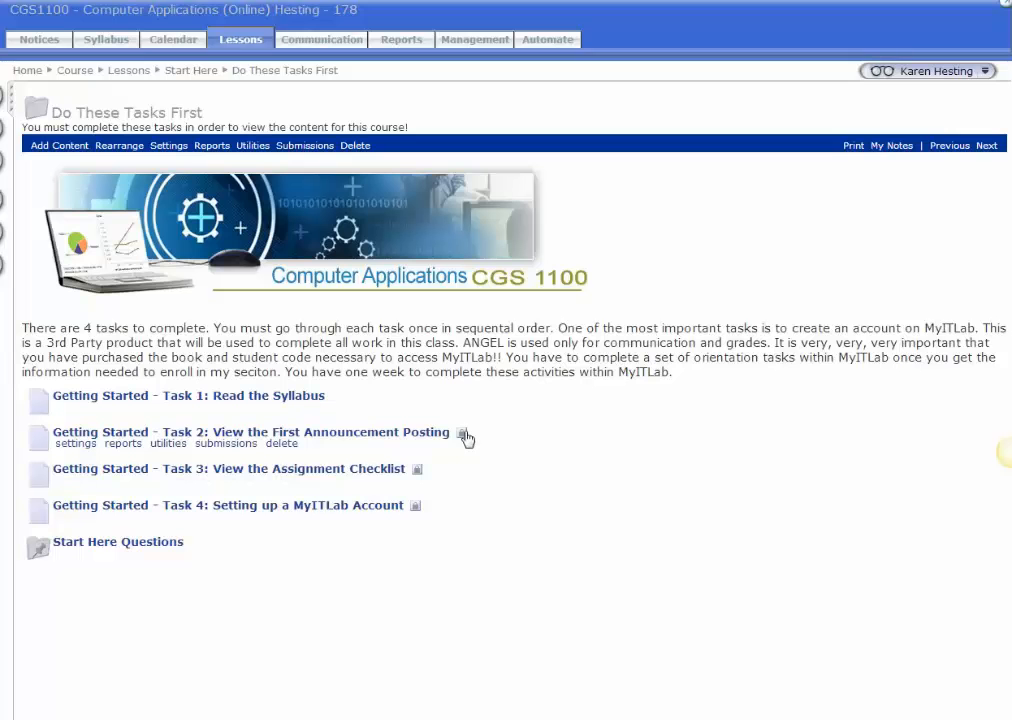
{"action": "mouse_move", "coordinate": [466, 440]}
{"action": "mouse_move", "coordinate": [415, 510]}
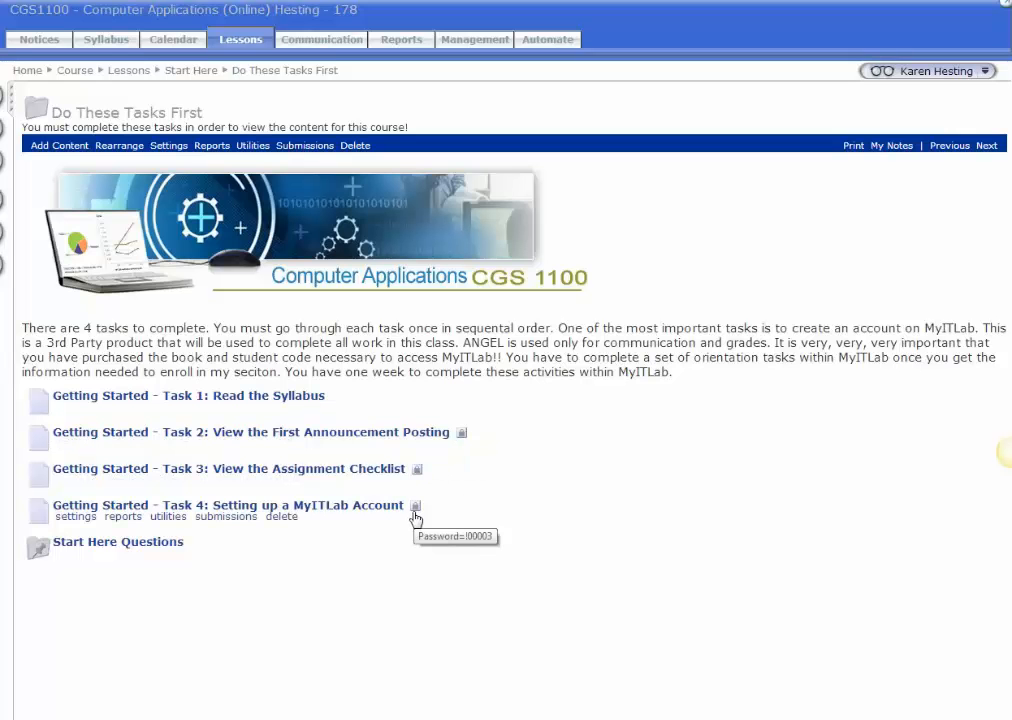
{"action": "left_click_drag", "start_coordinate": [330, 398], "coordinate": [44, 392]}
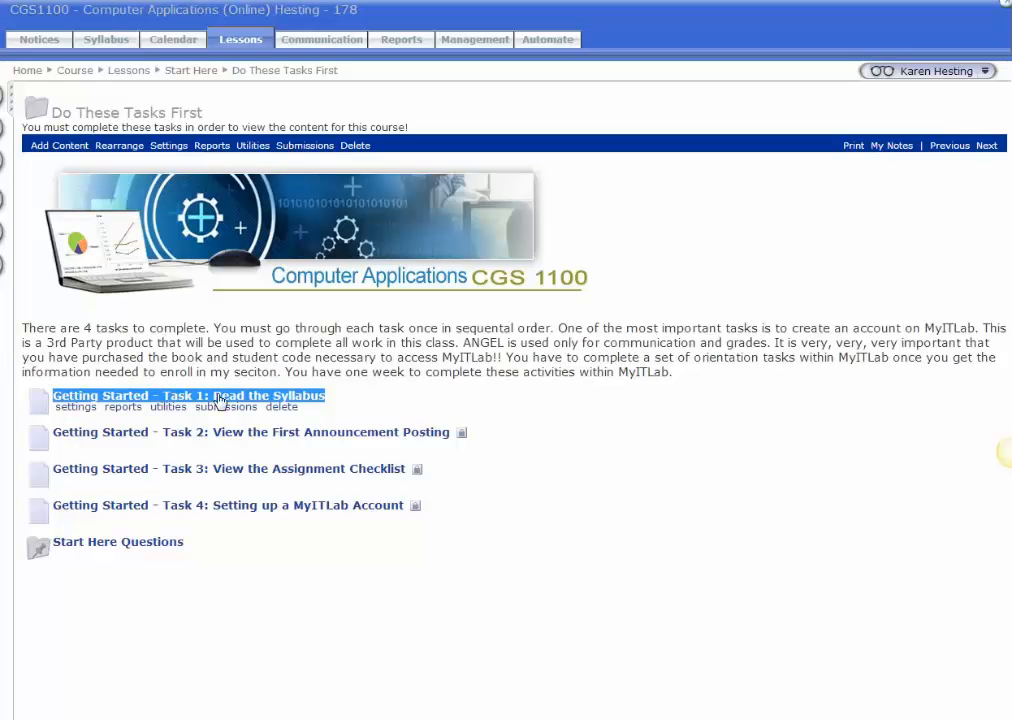